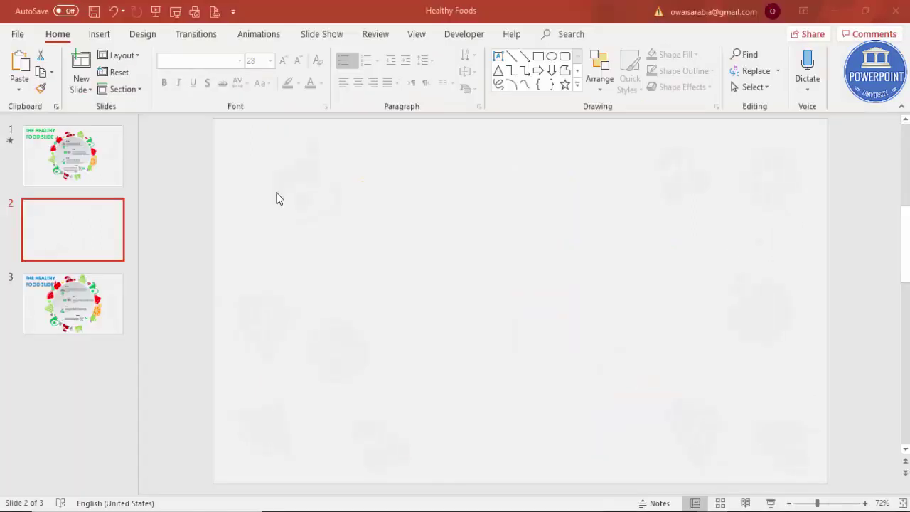
Show the slide guides and add a circle about 5.45 inches in diameter to the blank slide.
{"action": "left_click", "coordinate": [416, 34]}
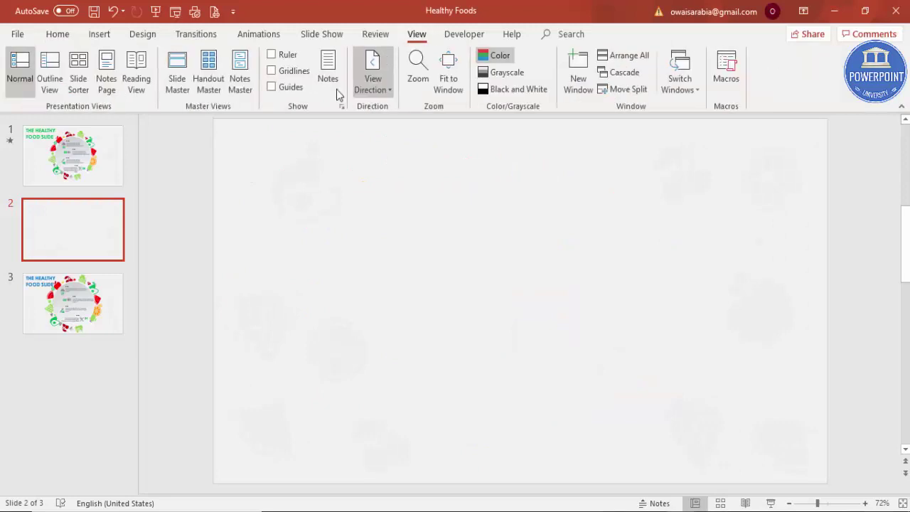
{"action": "left_click", "coordinate": [99, 34]}
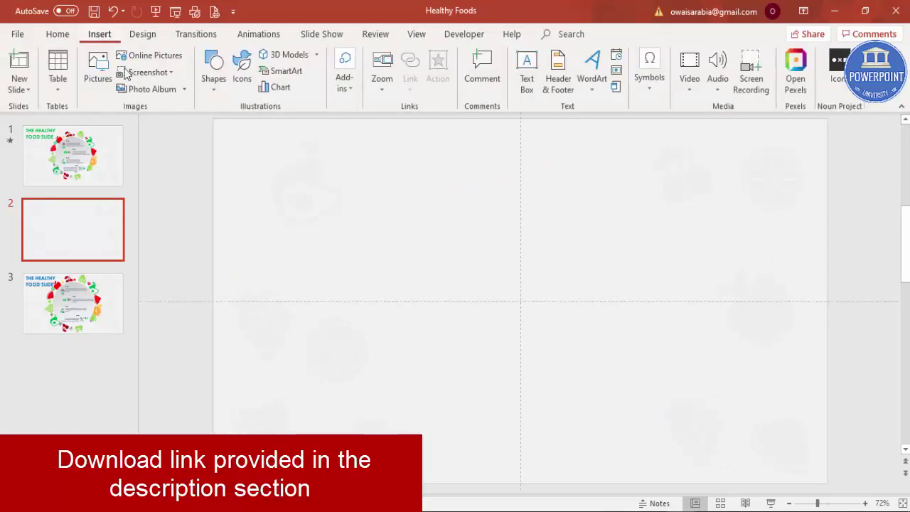
{"action": "left_click", "coordinate": [204, 88]}
{"action": "left_click", "coordinate": [220, 228]}
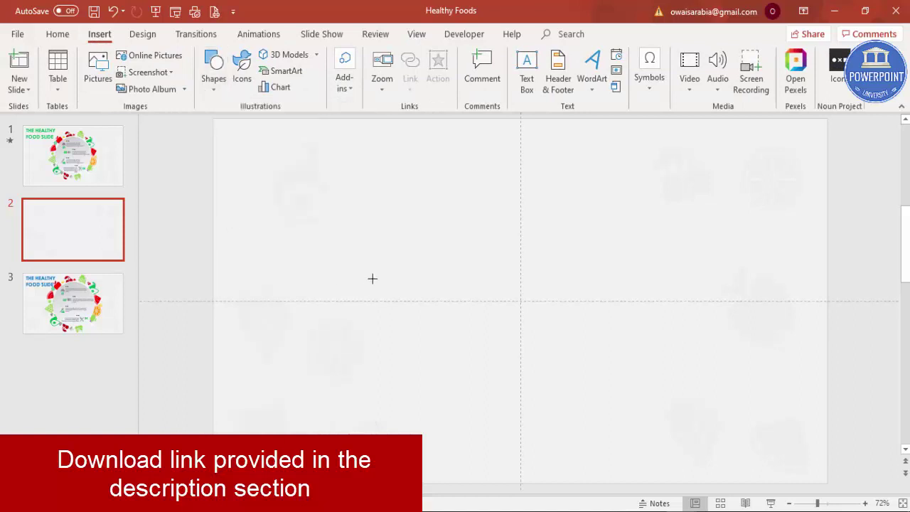
{"action": "left_click", "coordinate": [491, 277]}
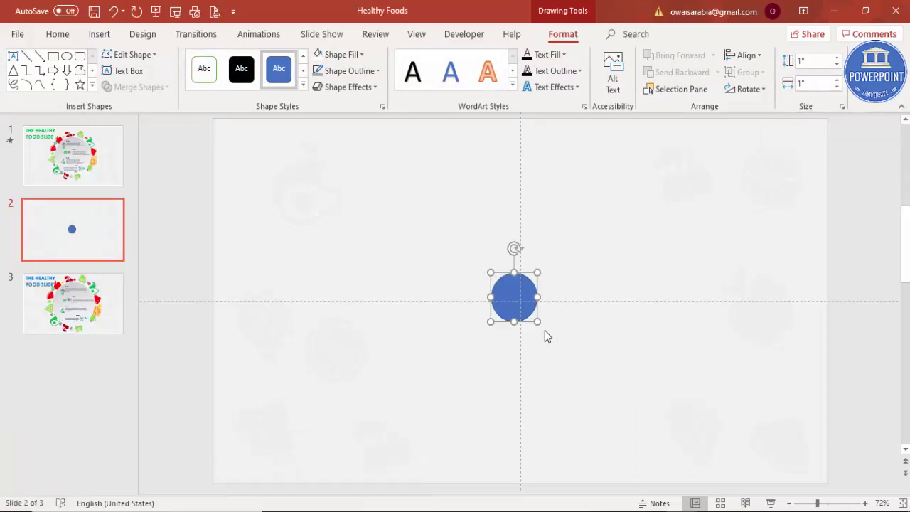
{"action": "left_click_drag", "start_coordinate": [537, 322], "coordinate": [415, 215]}
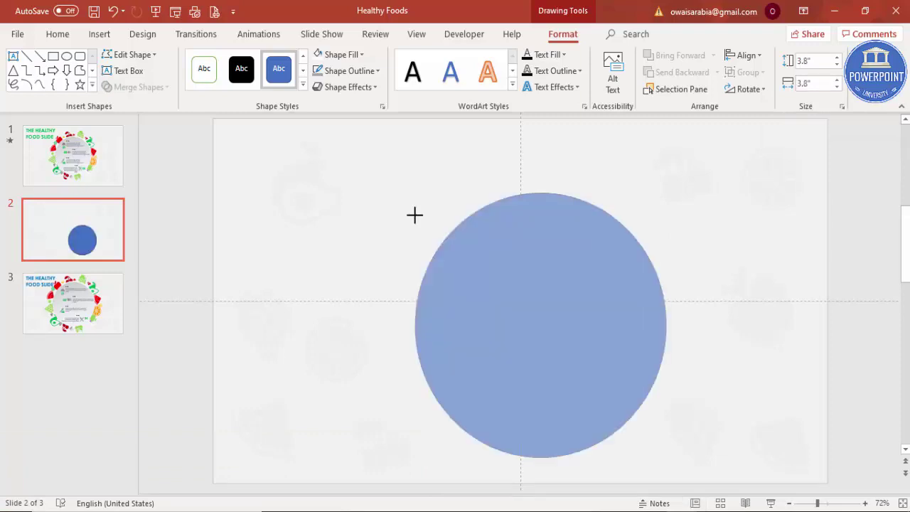
{"action": "left_click_drag", "start_coordinate": [415, 215], "coordinate": [414, 215]}
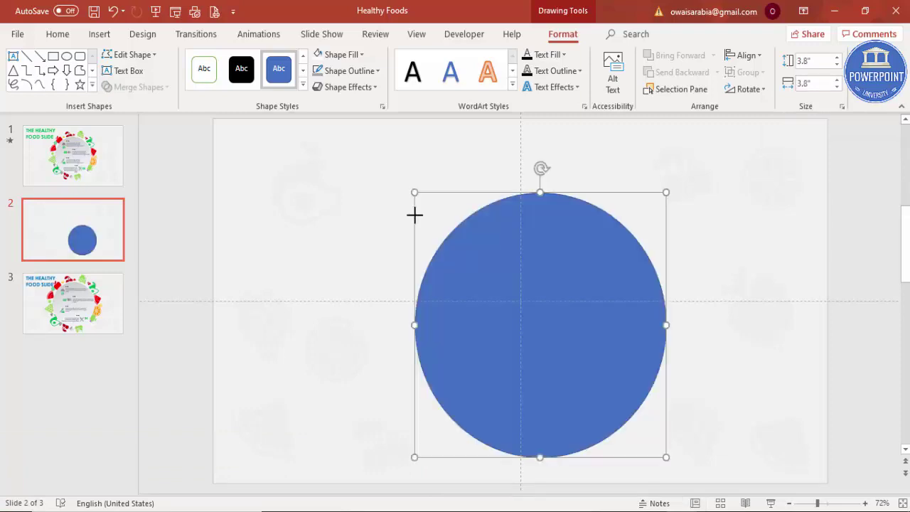
Align the circle to the horizontal center and vertical middle of the slide.
{"action": "left_click", "coordinate": [745, 55]}
{"action": "left_click", "coordinate": [752, 89]}
{"action": "left_click", "coordinate": [754, 59]}
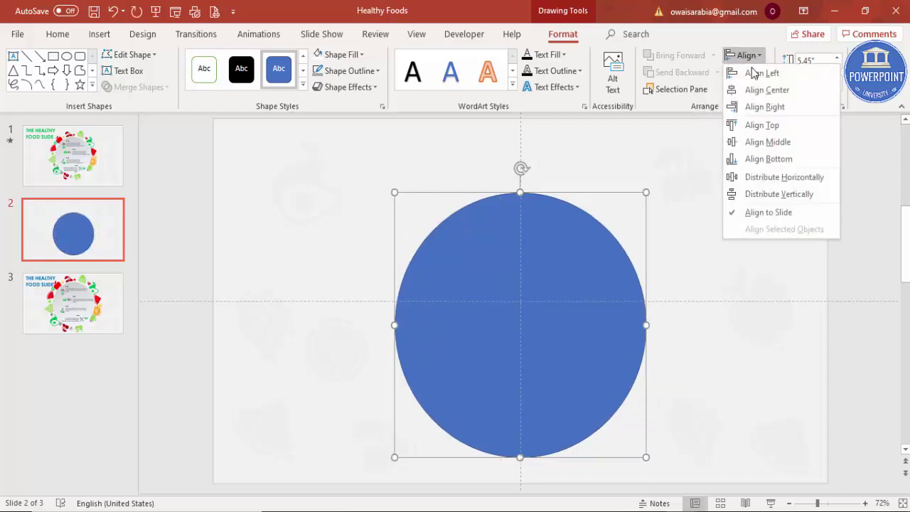
{"action": "left_click", "coordinate": [758, 141]}
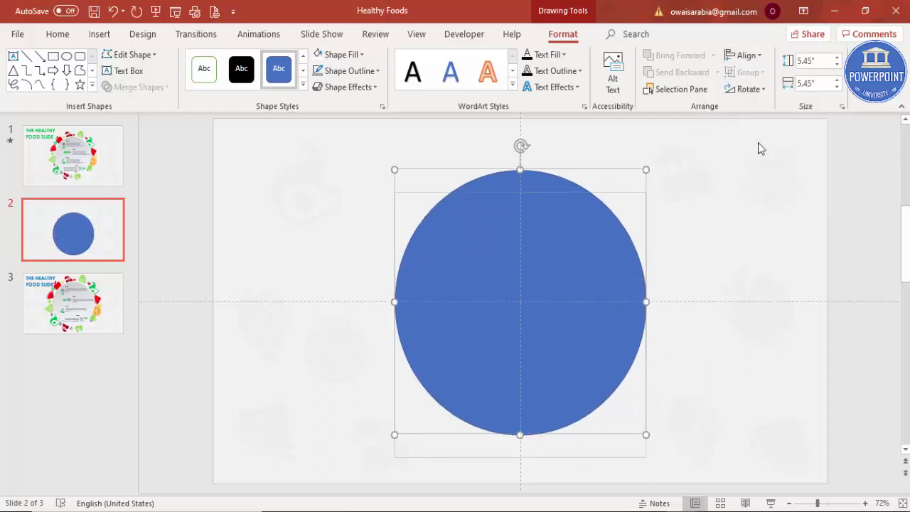
Remove the outline from the large circle.
{"action": "left_click", "coordinate": [355, 73]}
{"action": "left_click", "coordinate": [346, 227]}
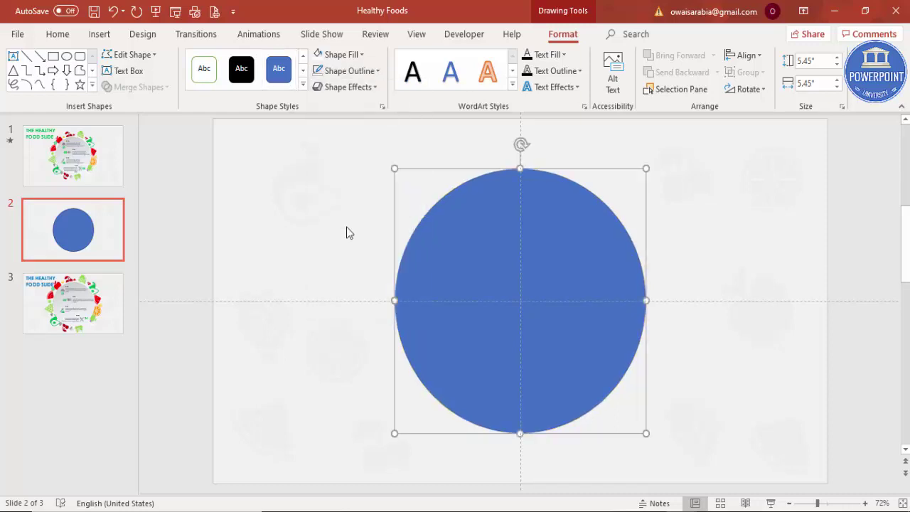
{"action": "left_click", "coordinate": [317, 223]}
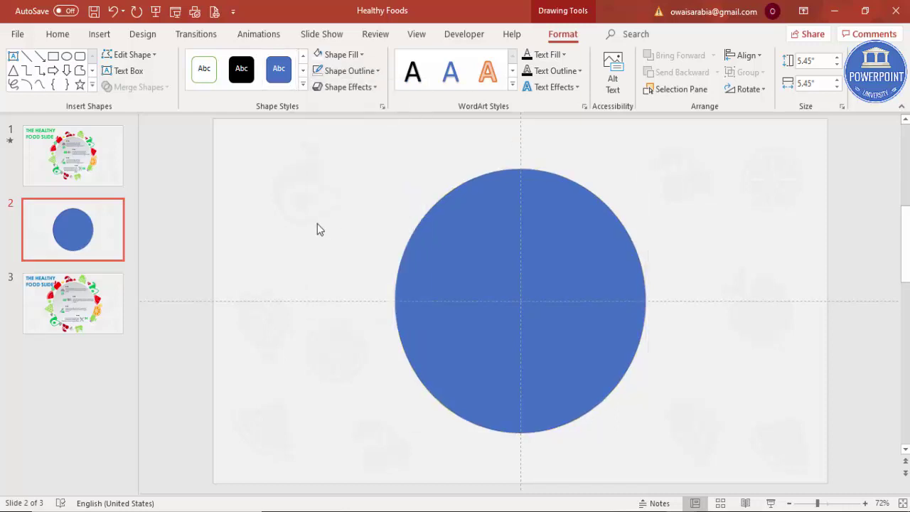
Draw a narrow isosceles triangle about 1.51 inches high and 0.51 inches wide beside the circle, without an outline.
{"action": "left_click", "coordinate": [99, 35]}
{"action": "left_click", "coordinate": [205, 94]}
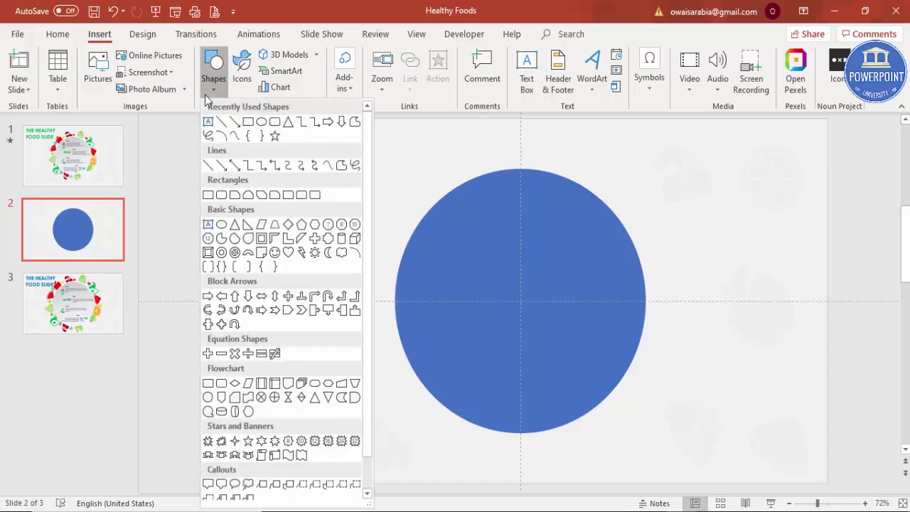
{"action": "left_click", "coordinate": [235, 226]}
{"action": "left_click_drag", "start_coordinate": [661, 335], "coordinate": [684, 408]}
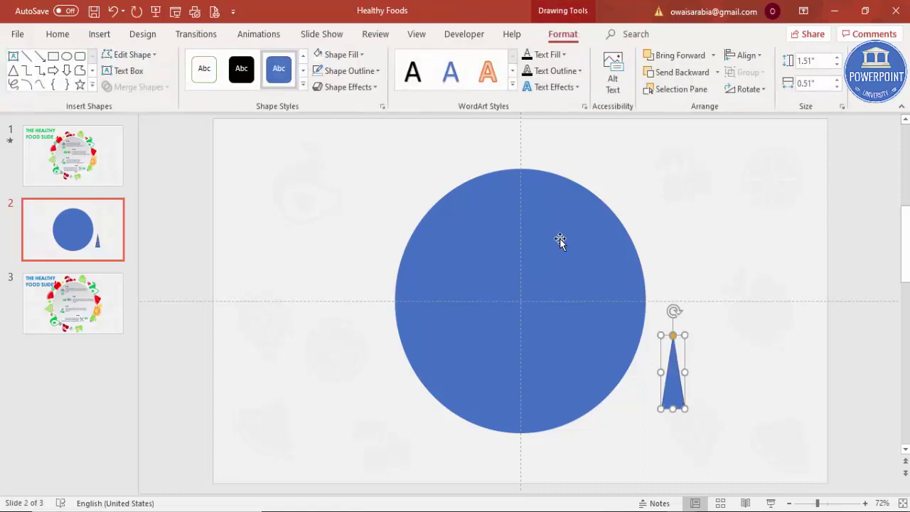
{"action": "left_click", "coordinate": [359, 72]}
{"action": "left_click", "coordinate": [354, 223]}
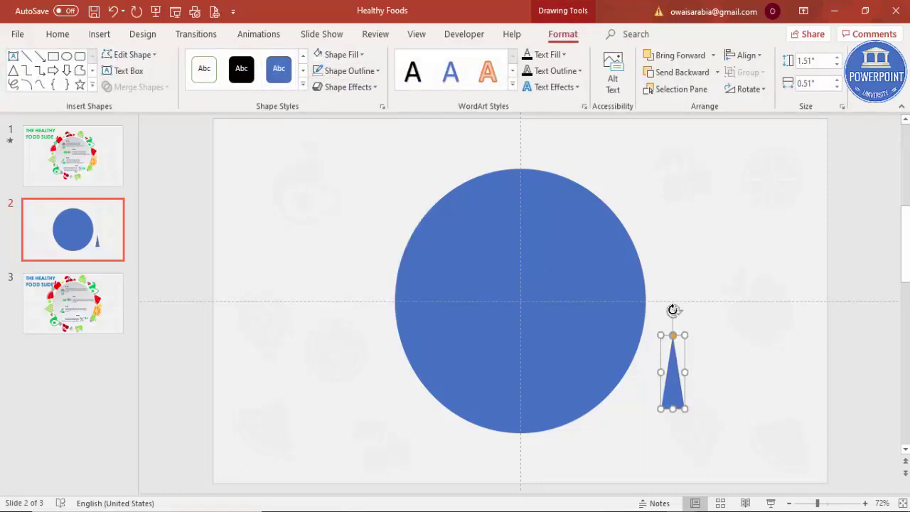
Attach the triangle to the circle's lower-right edge as an outward-pointing speech-bubble tail and merge both shapes with Union.
{"action": "left_click_drag", "start_coordinate": [673, 310], "coordinate": [734, 396]}
{"action": "left_click_drag", "start_coordinate": [677, 378], "coordinate": [605, 416]}
{"action": "left_click", "coordinate": [588, 264]}
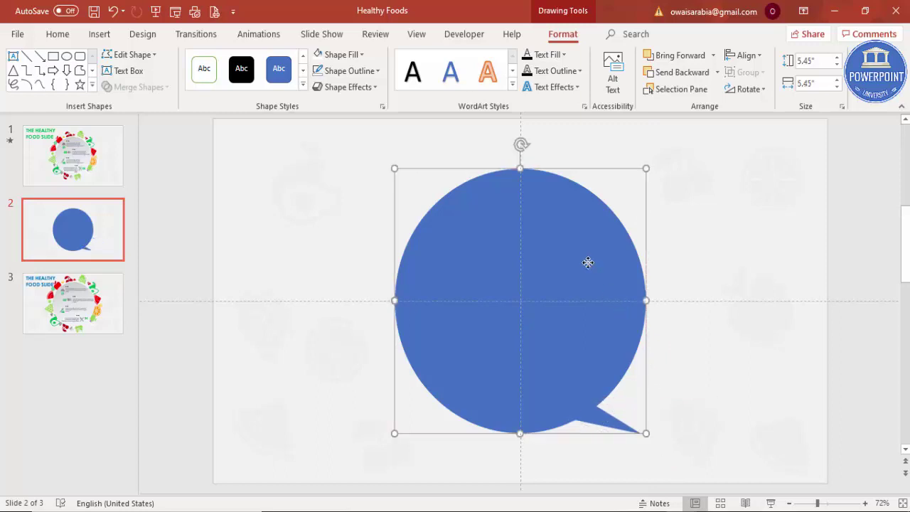
{"action": "left_click", "coordinate": [603, 418], "text": "shift"}
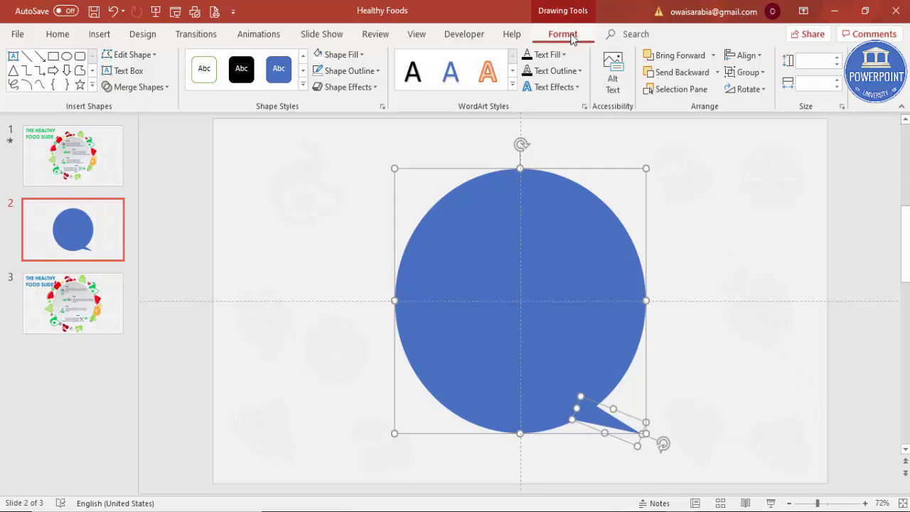
{"action": "left_click", "coordinate": [125, 87]}
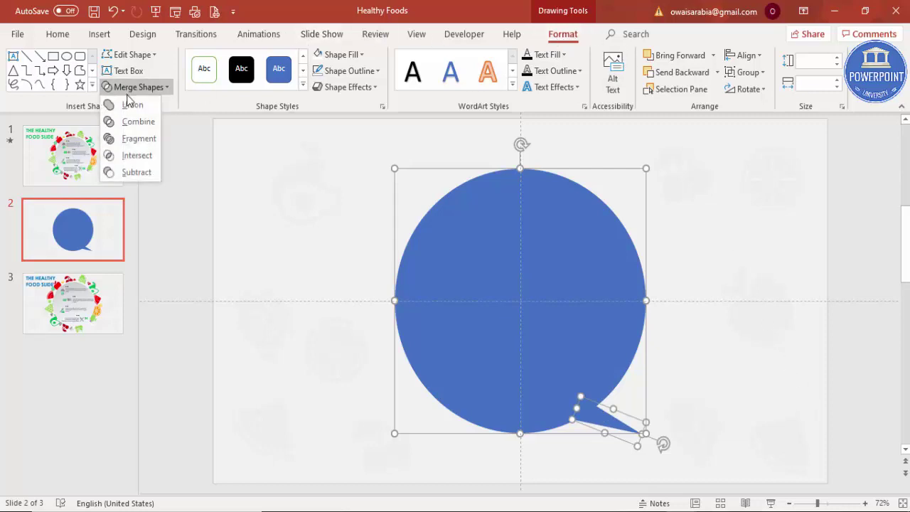
{"action": "left_click", "coordinate": [131, 106]}
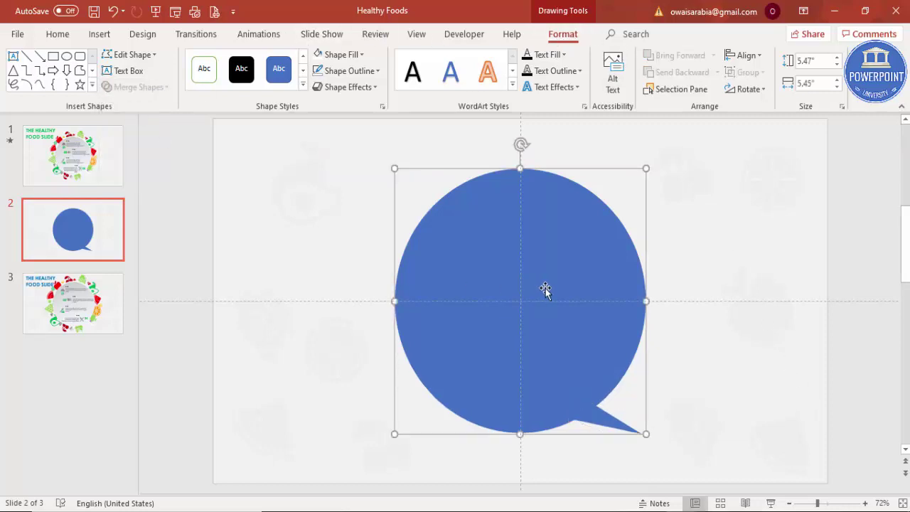
{"action": "left_click_drag", "start_coordinate": [605, 289], "coordinate": [671, 283]}
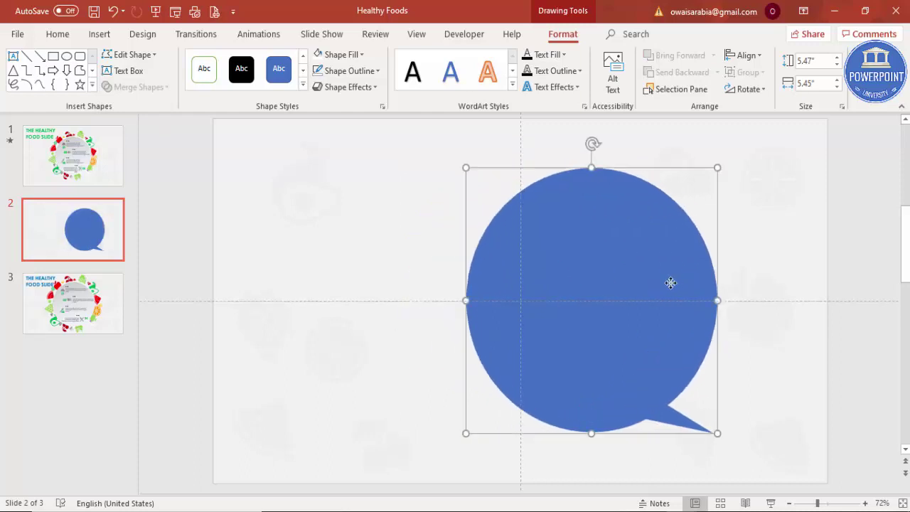
{"action": "key", "text": "ctrl+z"}
{"action": "left_click", "coordinate": [677, 262]}
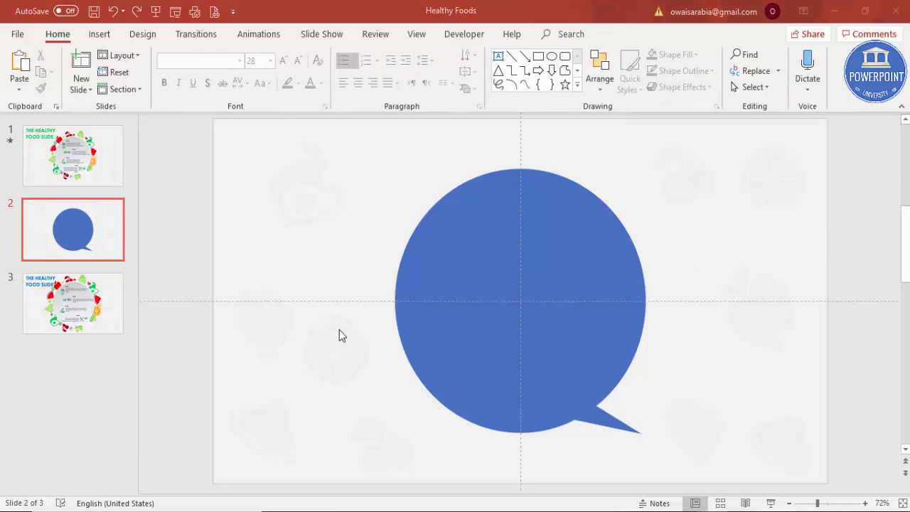
Insert the orange slice, cherries, grapes, watermelon, avocado and fruit bowl icons from the Food and drinks category.
{"action": "left_click", "coordinate": [100, 34]}
{"action": "left_click", "coordinate": [242, 78]}
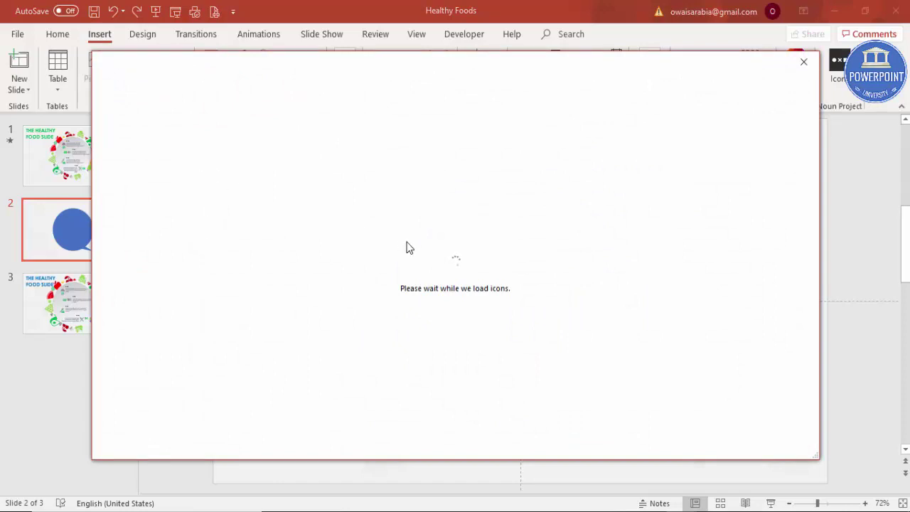
{"action": "scroll", "coordinate": [408, 248], "scroll_direction": "down", "scroll_amount": 5}
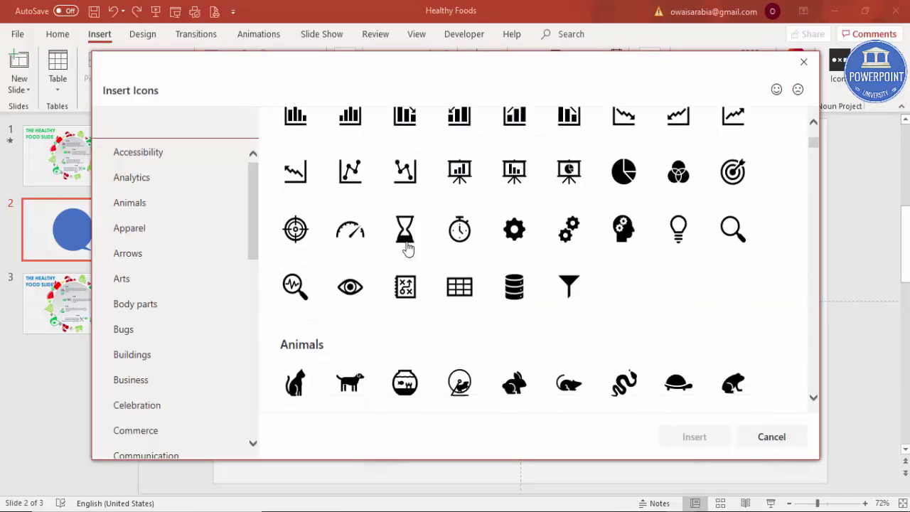
{"action": "scroll", "coordinate": [482, 286], "scroll_direction": "down", "scroll_amount": 20}
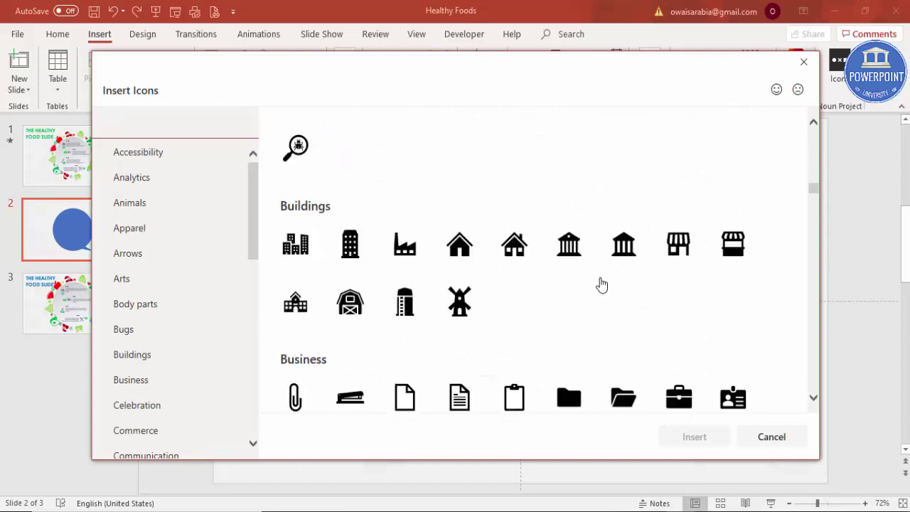
{"action": "scroll", "coordinate": [602, 286], "scroll_direction": "down", "scroll_amount": 20}
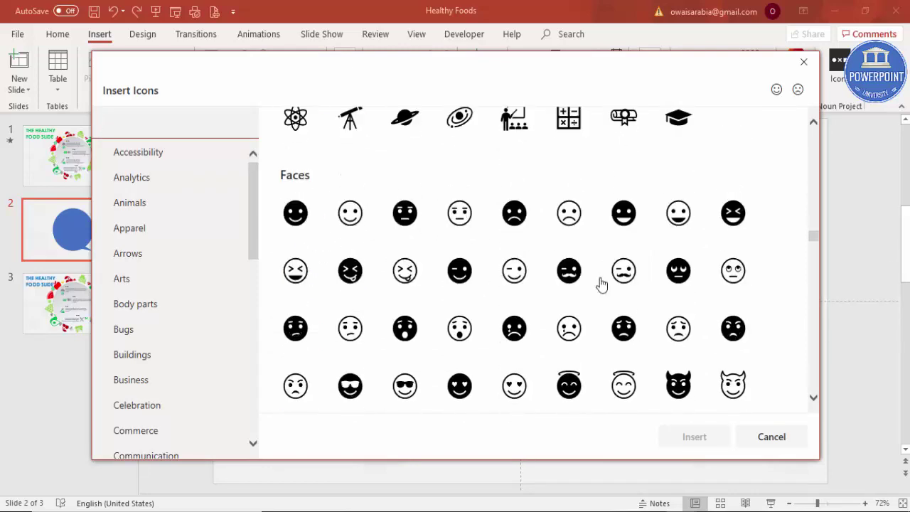
{"action": "scroll", "coordinate": [601, 285], "scroll_direction": "down", "scroll_amount": 4}
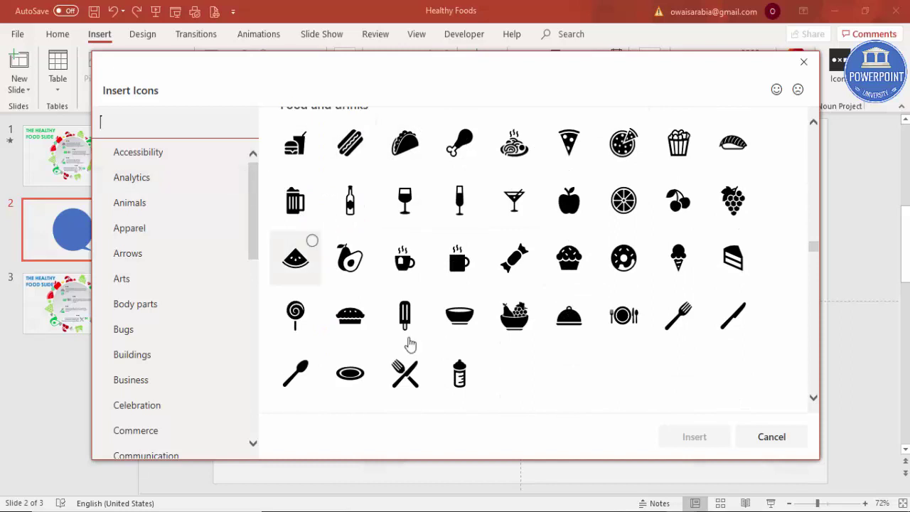
{"action": "left_click", "coordinate": [625, 204]}
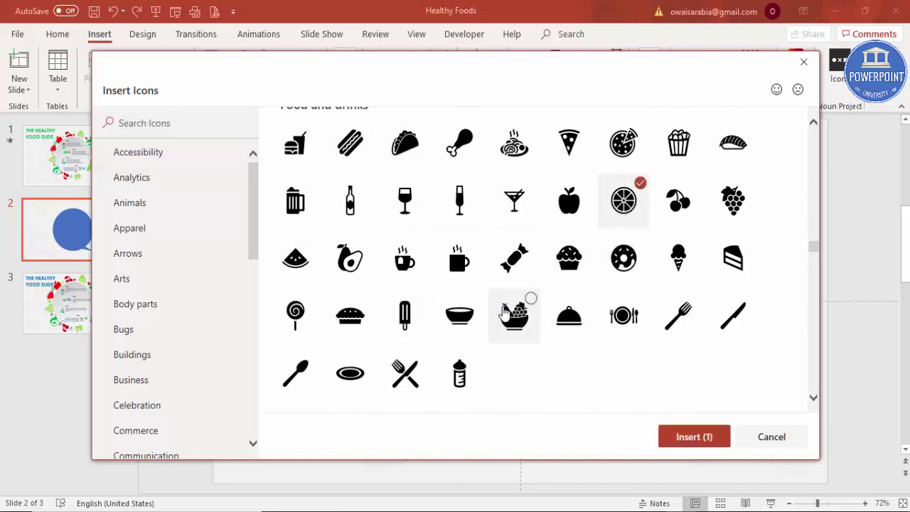
{"action": "left_click", "coordinate": [335, 270]}
{"action": "left_click", "coordinate": [302, 268]}
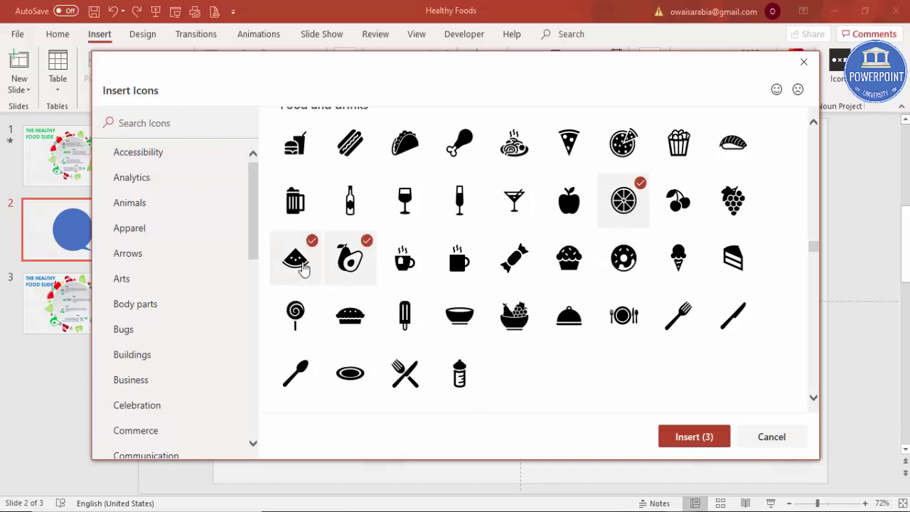
{"action": "left_click", "coordinate": [681, 204]}
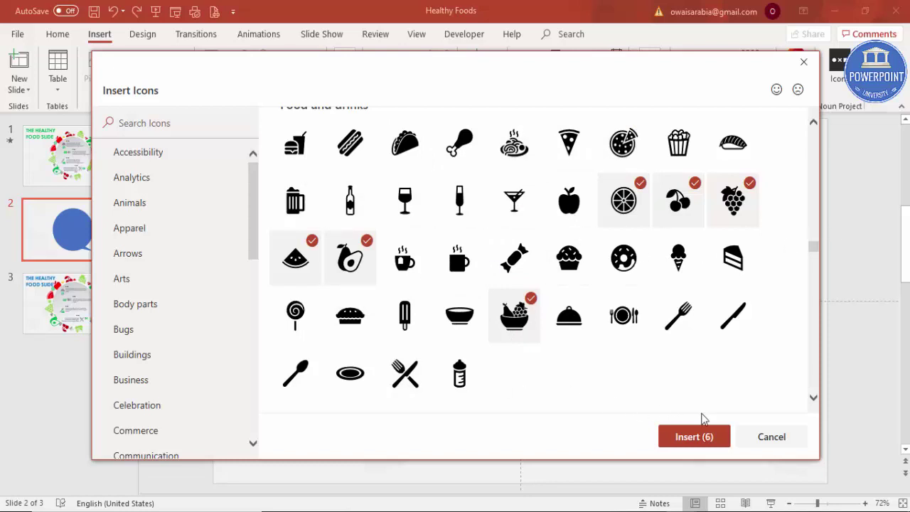
{"action": "left_click", "coordinate": [686, 438]}
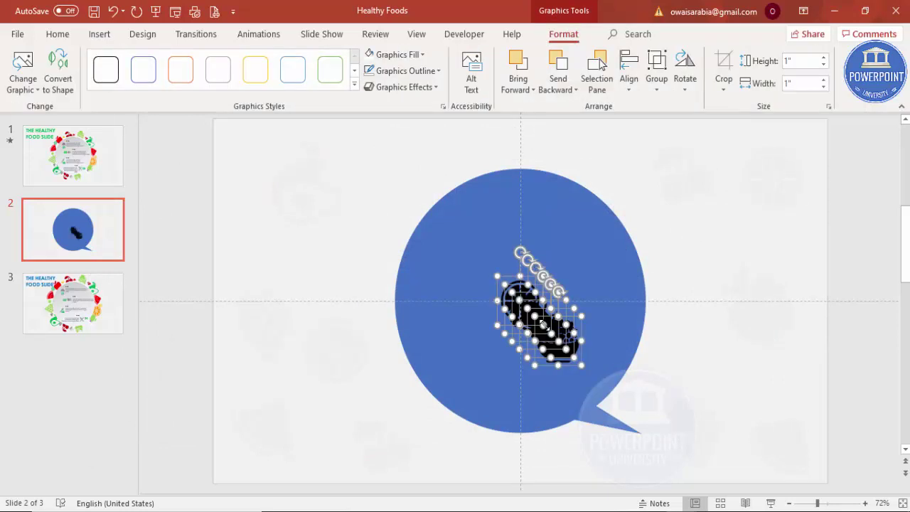
Move the icon stack left of the bubble and place the avocado at the bubble's upper-left edge with a standard green fill.
{"action": "left_click_drag", "start_coordinate": [552, 326], "coordinate": [293, 260]}
{"action": "left_click", "coordinate": [349, 212]}
{"action": "left_click_drag", "start_coordinate": [276, 217], "coordinate": [430, 165]}
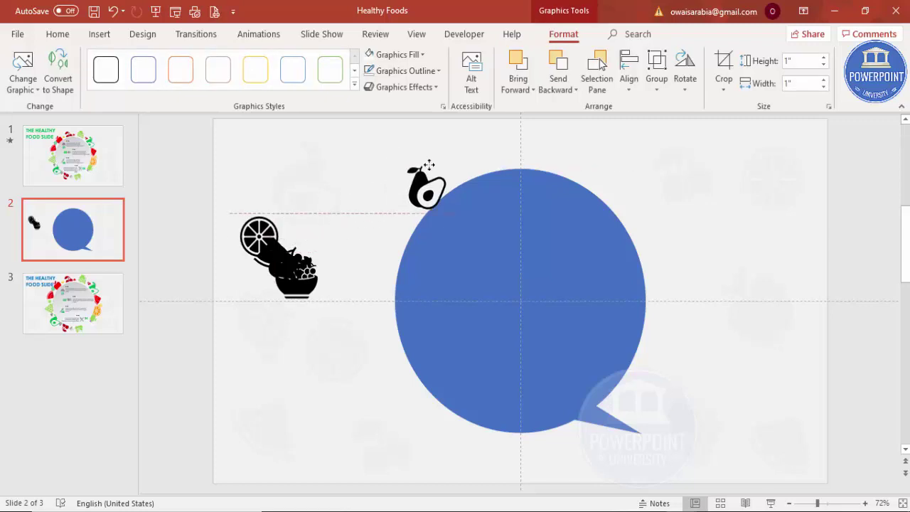
{"action": "left_click", "coordinate": [401, 55]}
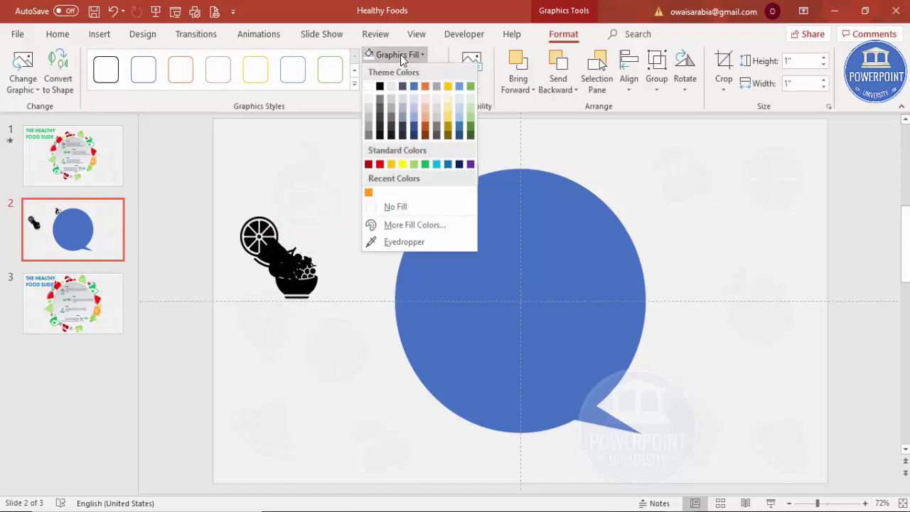
{"action": "left_click", "coordinate": [425, 166]}
Pull the watermelon icon out of the stack toward the bubble's left edge and fill it standard red.
{"action": "left_click_drag", "start_coordinate": [279, 240], "coordinate": [354, 221]}
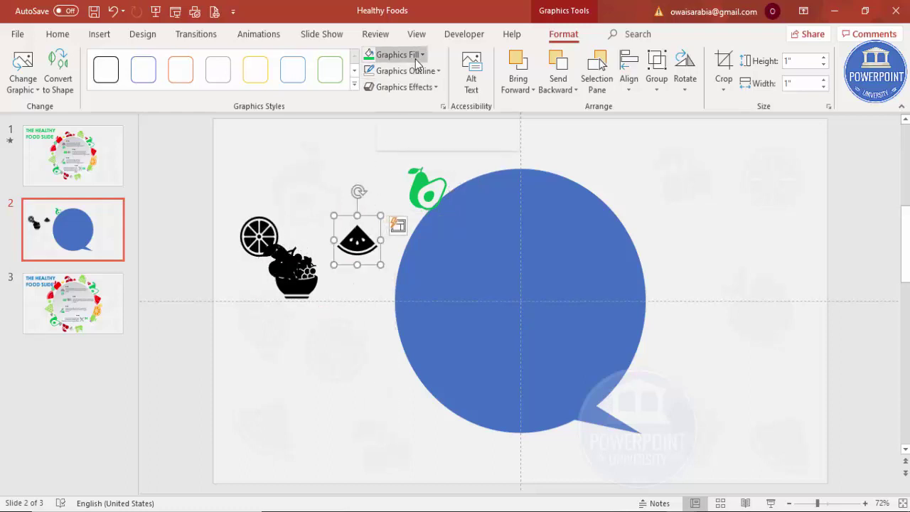
{"action": "left_click", "coordinate": [416, 60]}
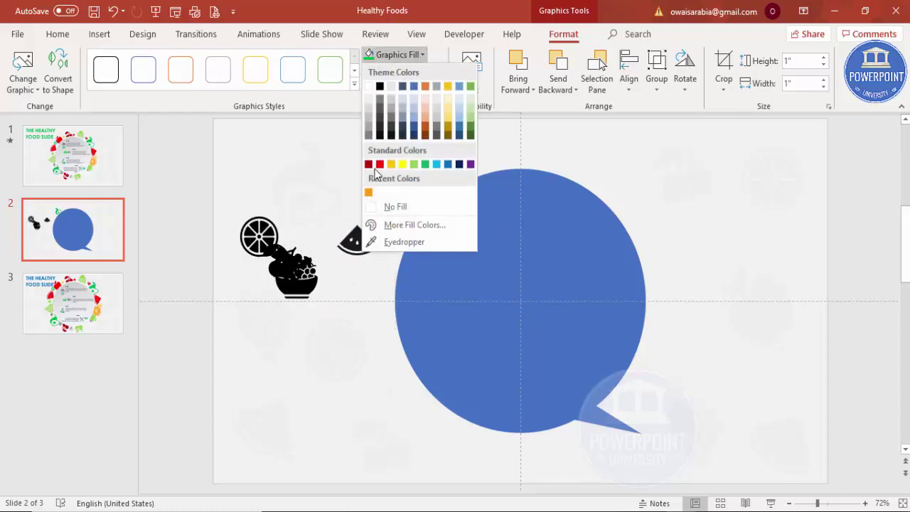
{"action": "left_click", "coordinate": [380, 164]}
Move the orange slice icon below the stack, left of the bubble, and fill it standard red.
{"action": "left_click_drag", "start_coordinate": [259, 236], "coordinate": [336, 353]}
{"action": "left_click", "coordinate": [410, 56]}
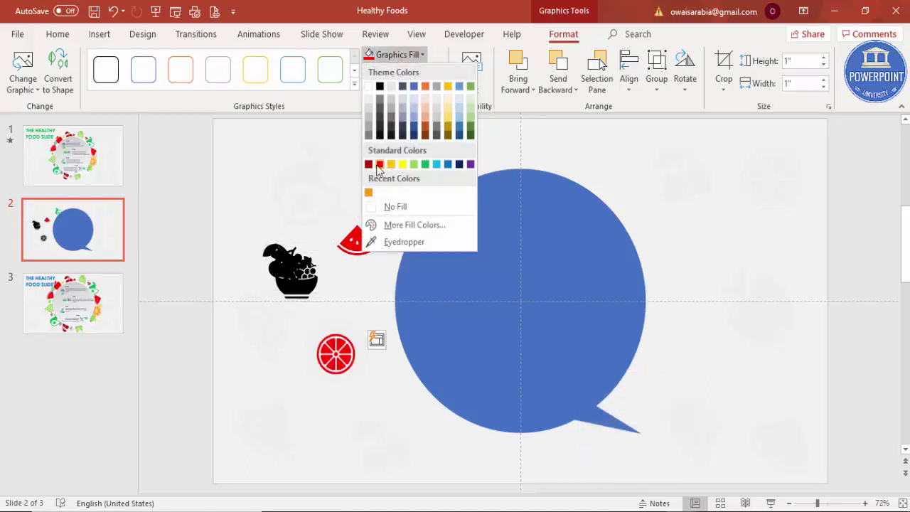
{"action": "left_click", "coordinate": [380, 165]}
Move the fruit bowl icon to the bubble's lower-left edge and recolor the orange slice with the standard orange.
{"action": "left_click_drag", "start_coordinate": [271, 294], "coordinate": [384, 425]}
{"action": "left_click", "coordinate": [352, 365]}
{"action": "left_click", "coordinate": [409, 57]}
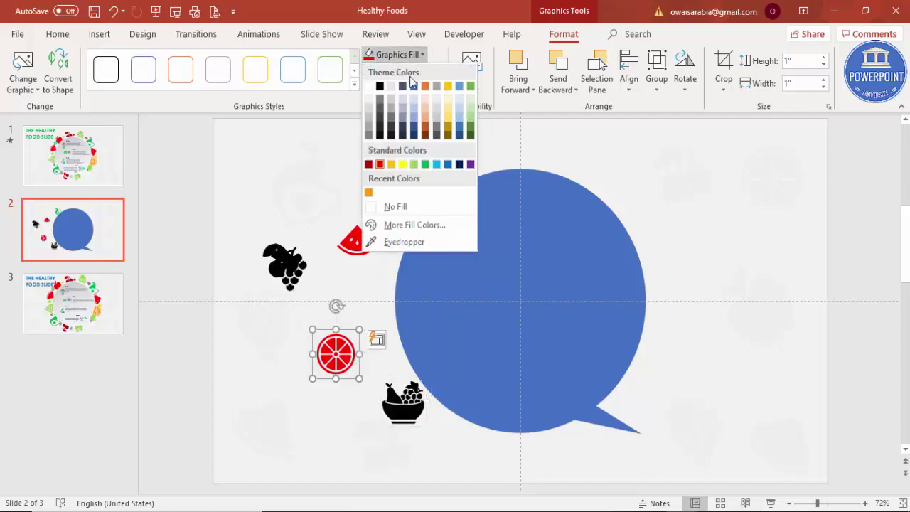
{"action": "left_click", "coordinate": [391, 164]}
Fill the fruit bowl icon at the bubble's lower-left edge with the standard light green.
{"action": "left_click", "coordinate": [404, 389]}
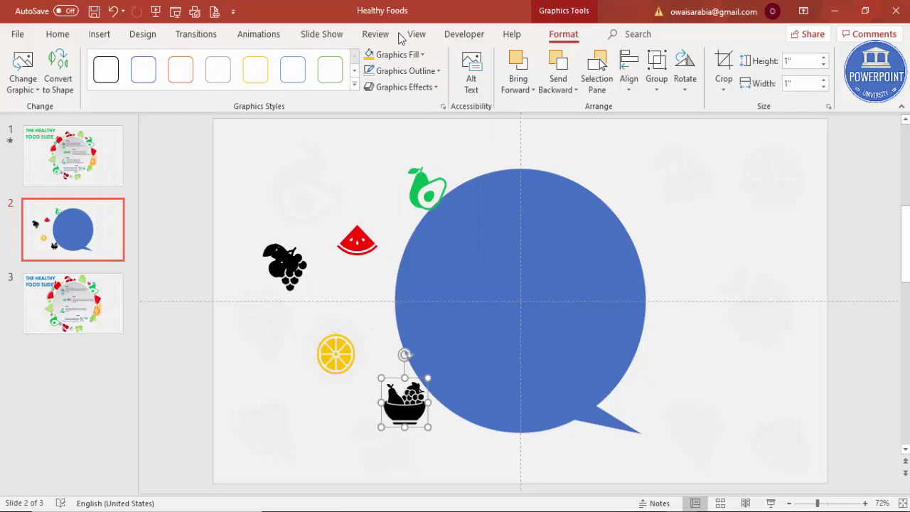
{"action": "left_click", "coordinate": [411, 54]}
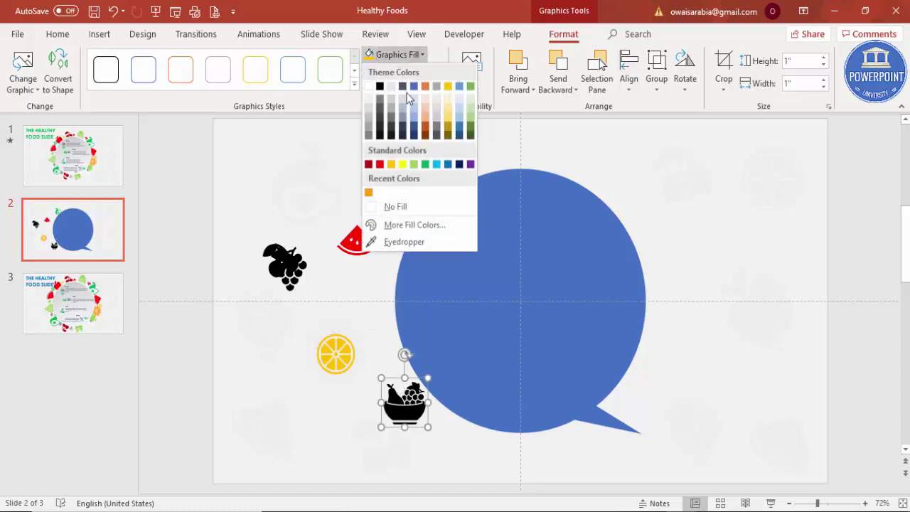
{"action": "left_click", "coordinate": [401, 164]}
Pull the grapes icon out of the stack, place it above the orange slice and fill it standard green.
{"action": "left_click", "coordinate": [288, 272]}
{"action": "left_click_drag", "start_coordinate": [288, 272], "coordinate": [329, 297]}
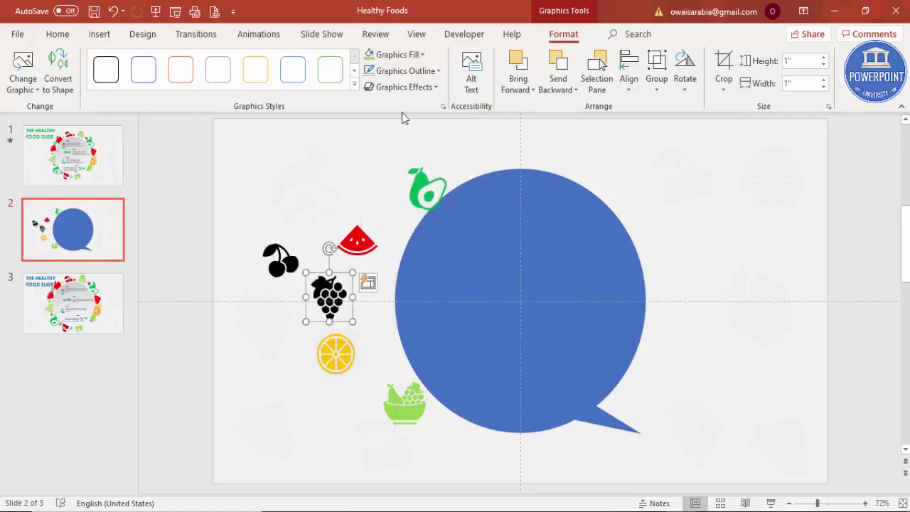
{"action": "left_click", "coordinate": [417, 56]}
{"action": "left_click", "coordinate": [426, 164]}
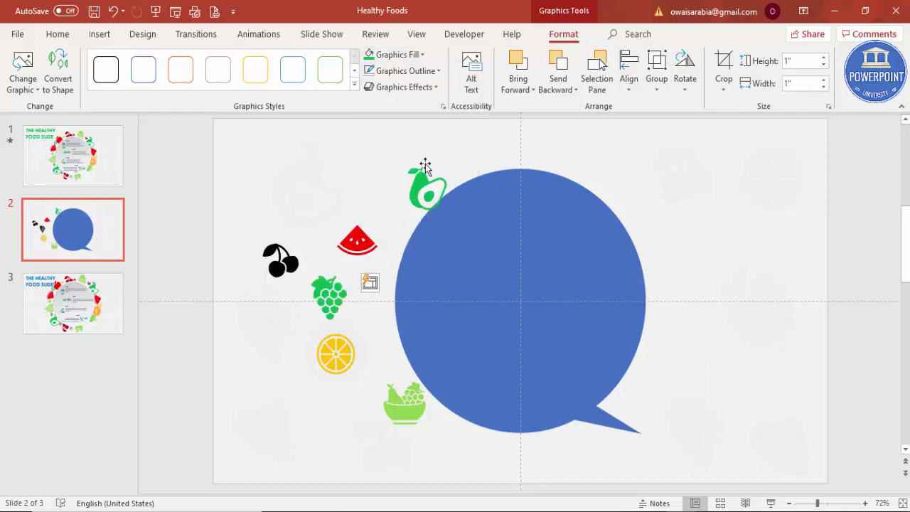
Fill the cherries icon left of the watermelon with the standard dark red.
{"action": "left_click", "coordinate": [292, 245]}
{"action": "left_click", "coordinate": [398, 55]}
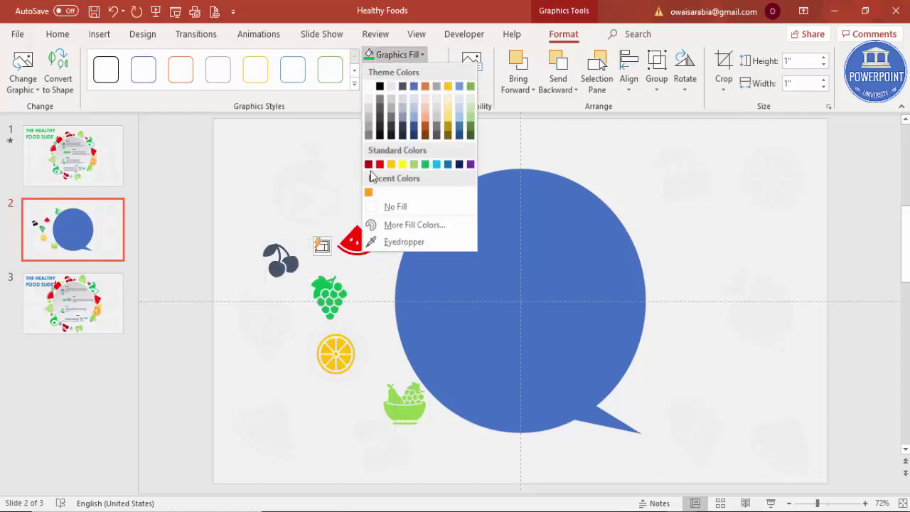
{"action": "left_click", "coordinate": [368, 165]}
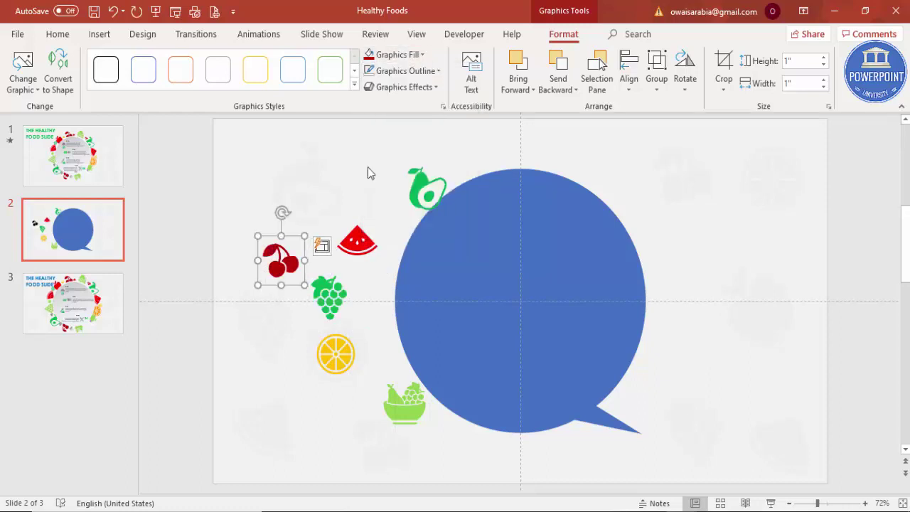
{"action": "left_click", "coordinate": [352, 173]}
Enlarge the avocado icon to about 1.27 inches and position it over the bubble's upper-left edge.
{"action": "left_click", "coordinate": [433, 193]}
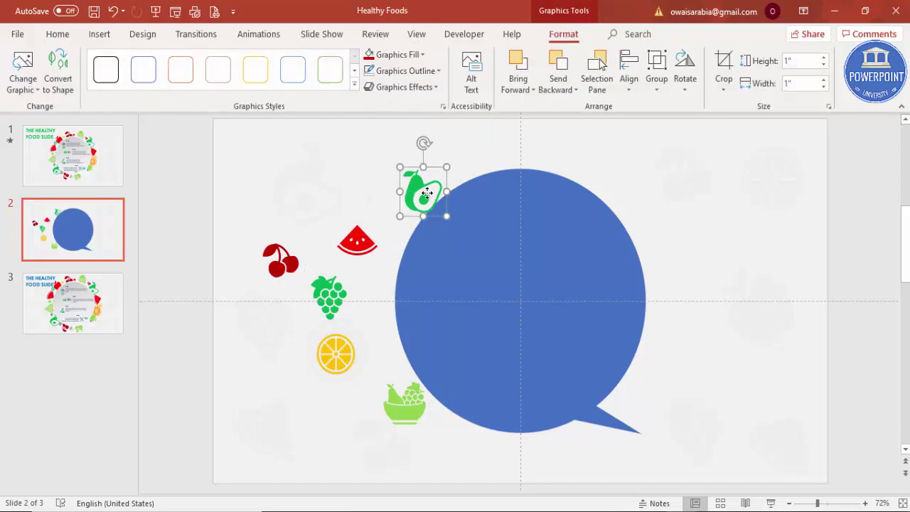
{"action": "left_click_drag", "start_coordinate": [434, 194], "coordinate": [415, 145]}
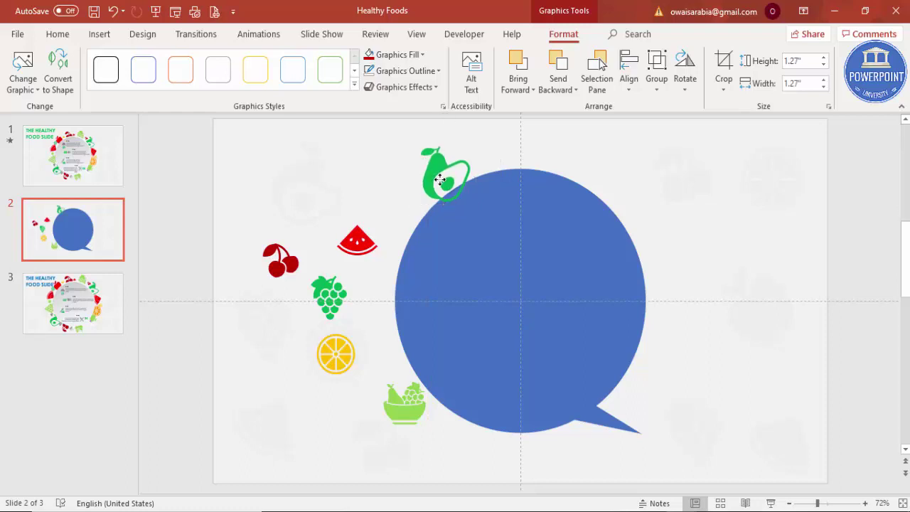
{"action": "key", "text": "ctrl+v"}
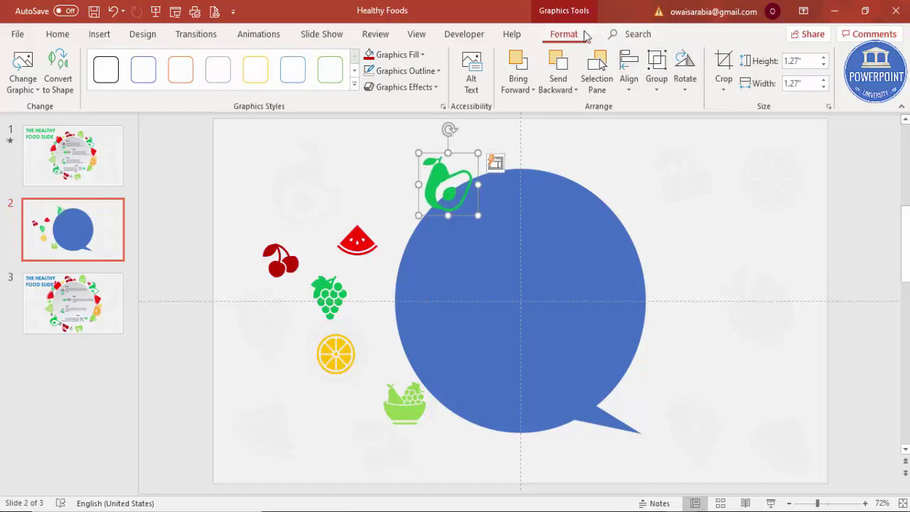
Send the enlarged avocado to the back so the bubble partly covers it.
{"action": "left_click", "coordinate": [558, 90]}
{"action": "left_click", "coordinate": [576, 124]}
{"action": "left_click", "coordinate": [456, 159]}
{"action": "left_click", "coordinate": [551, 92]}
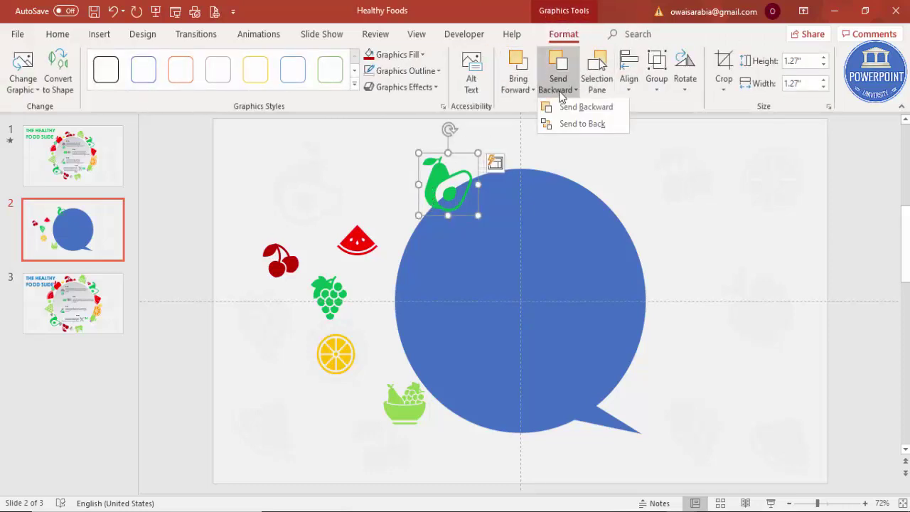
{"action": "left_click", "coordinate": [569, 125]}
{"action": "left_click", "coordinate": [626, 158]}
Place a copy of the avocado on the bubble's lower-right edge and rotate it clockwise to follow the curve.
{"action": "left_click", "coordinate": [458, 184]}
{"action": "left_click_drag", "start_coordinate": [459, 183], "coordinate": [647, 356]}
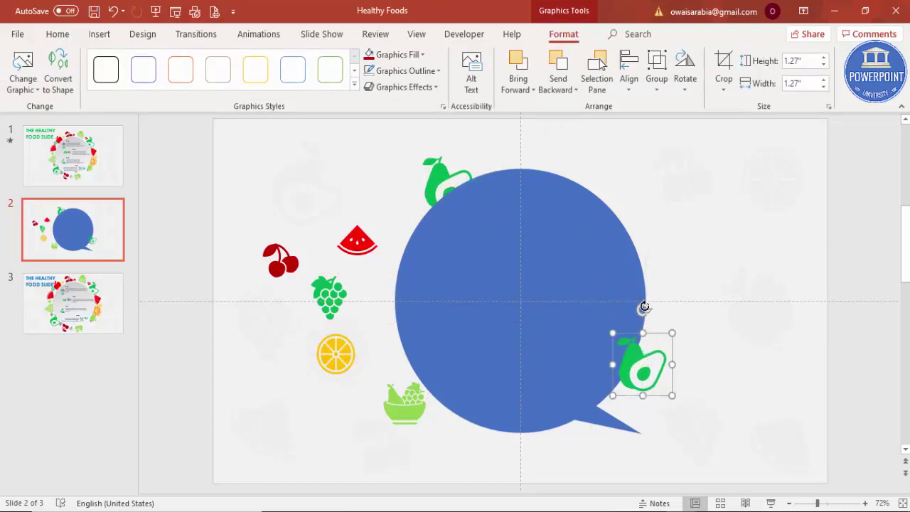
{"action": "left_click_drag", "start_coordinate": [644, 306], "coordinate": [686, 332]}
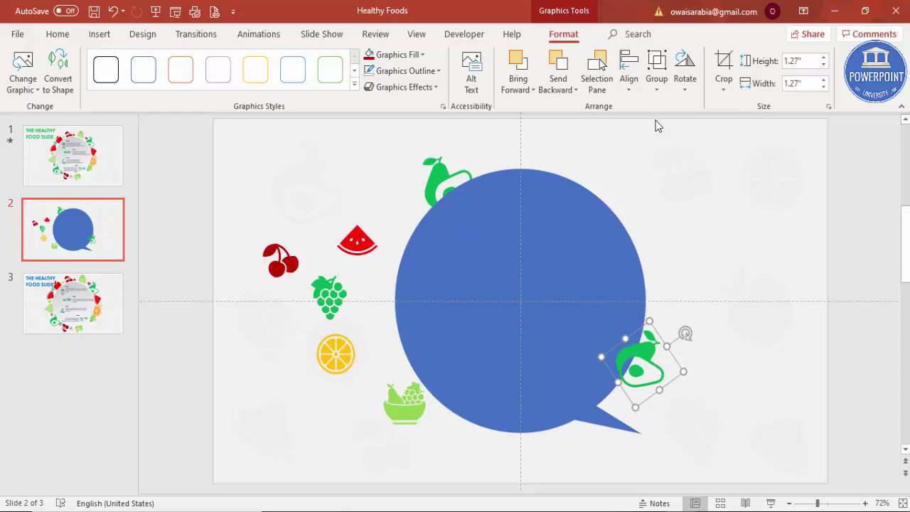
Bring the rotated avocado copy to the front.
{"action": "left_click", "coordinate": [518, 87]}
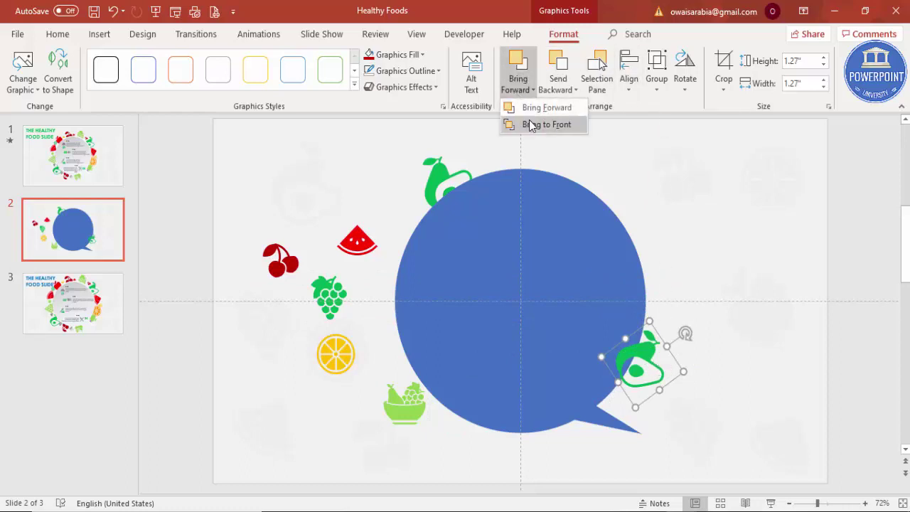
{"action": "left_click", "coordinate": [533, 124]}
{"action": "left_click", "coordinate": [665, 227]}
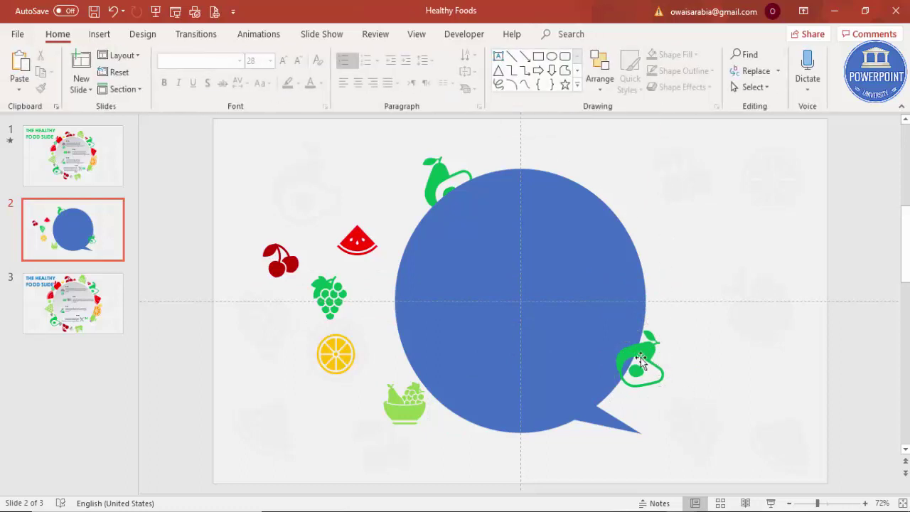
Send the rotated avocado copy to the back, behind the bubble's lower-right edge.
{"action": "left_click", "coordinate": [640, 358]}
{"action": "left_click", "coordinate": [551, 91]}
{"action": "left_click", "coordinate": [577, 124]}
{"action": "left_click", "coordinate": [657, 221]}
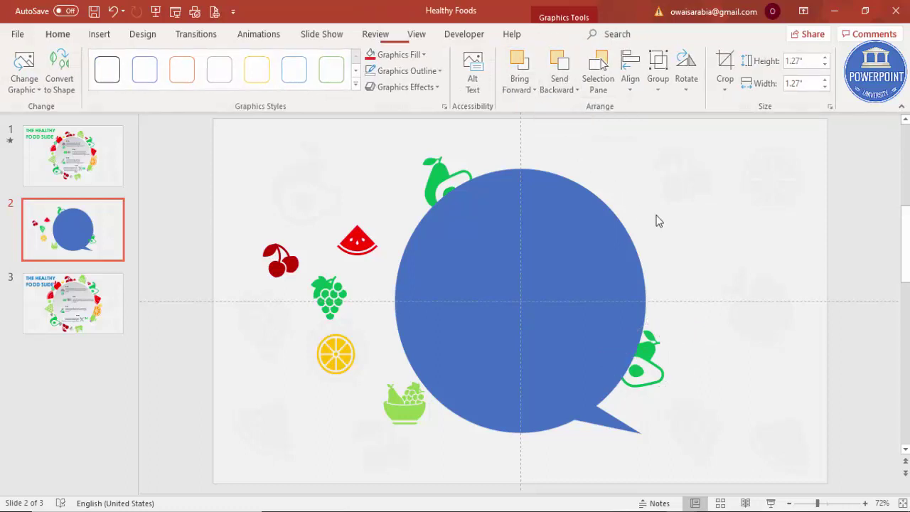
Enlarge the watermelon to about 1.2 inches and set it, rotated counterclockwise, behind the bubble's left edge.
{"action": "left_click", "coordinate": [338, 240]}
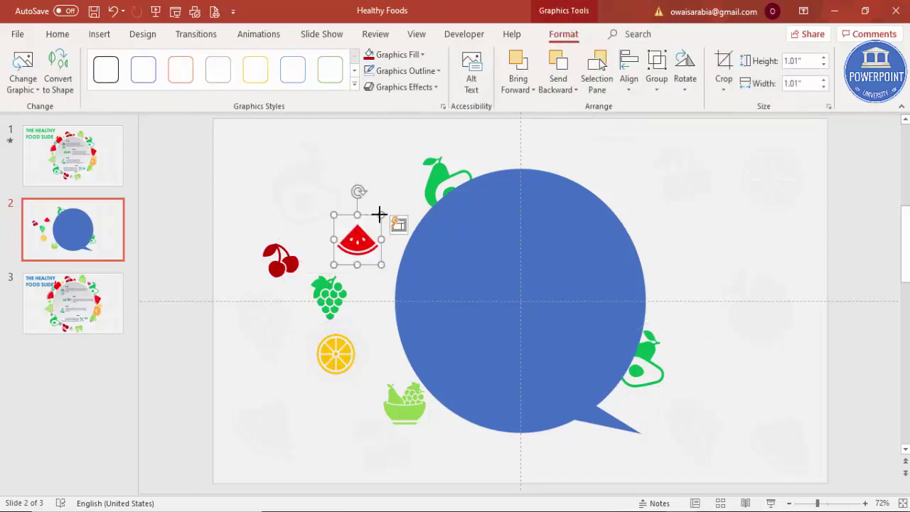
{"action": "left_click_drag", "start_coordinate": [380, 215], "coordinate": [402, 277]}
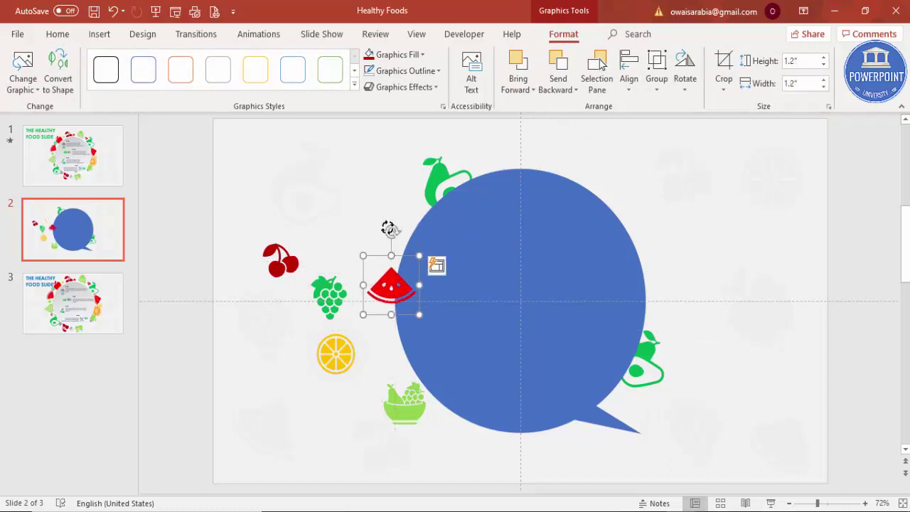
{"action": "left_click_drag", "start_coordinate": [387, 228], "coordinate": [348, 258]}
{"action": "mouse_move", "coordinate": [396, 296]}
{"action": "left_mouse_down"}
{"action": "mouse_move", "coordinate": [304, 234]}
{"action": "mouse_move", "coordinate": [390, 296]}
{"action": "left_mouse_up"}
{"action": "left_click", "coordinate": [557, 90]}
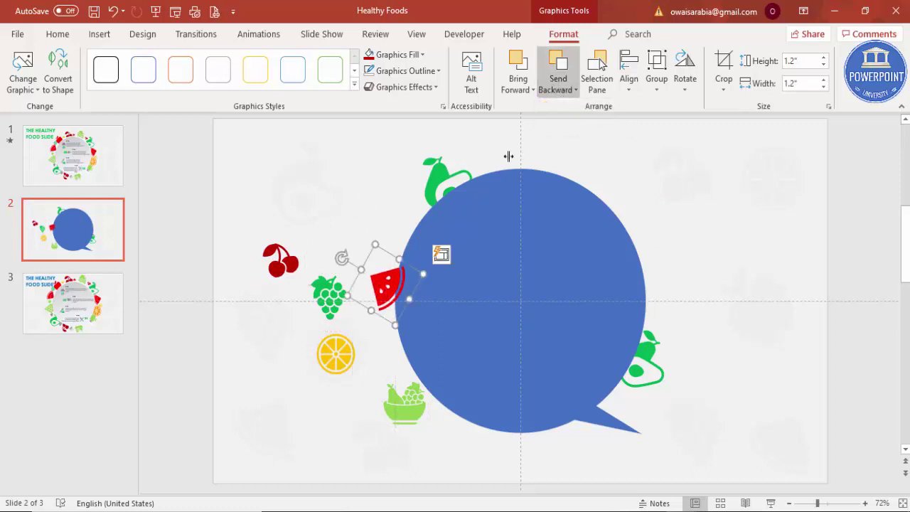
{"action": "left_click", "coordinate": [569, 111]}
Copy the watermelon to the bubble's bottom edge, rotate it with the tip pointing down and send it to the back.
{"action": "left_click_drag", "start_coordinate": [371, 297], "coordinate": [547, 416]}
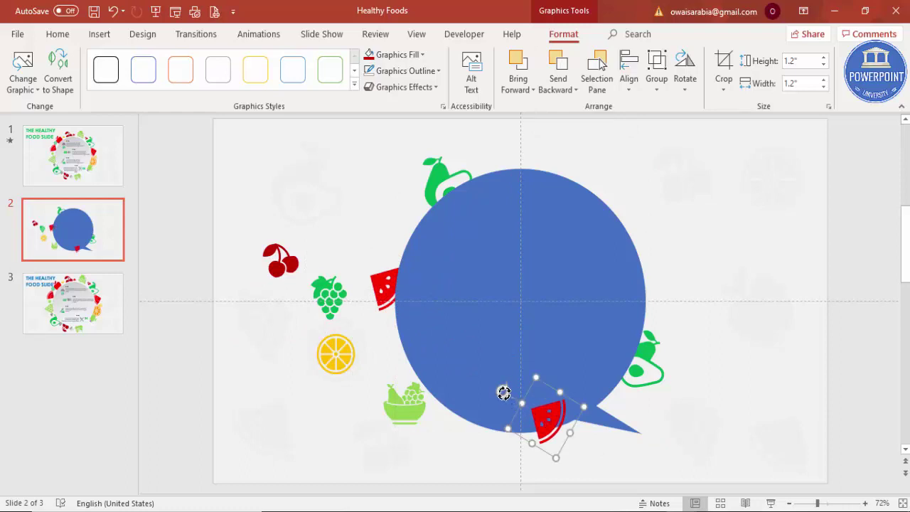
{"action": "left_click_drag", "start_coordinate": [503, 393], "coordinate": [540, 468]}
{"action": "left_click_drag", "start_coordinate": [552, 417], "coordinate": [539, 438]}
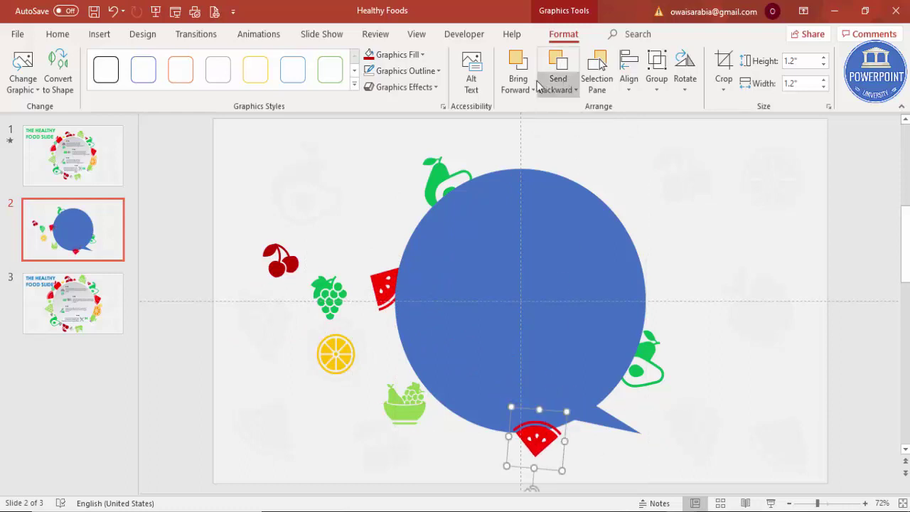
{"action": "left_click", "coordinate": [553, 91]}
{"action": "left_click", "coordinate": [561, 132]}
{"action": "left_click", "coordinate": [604, 141]}
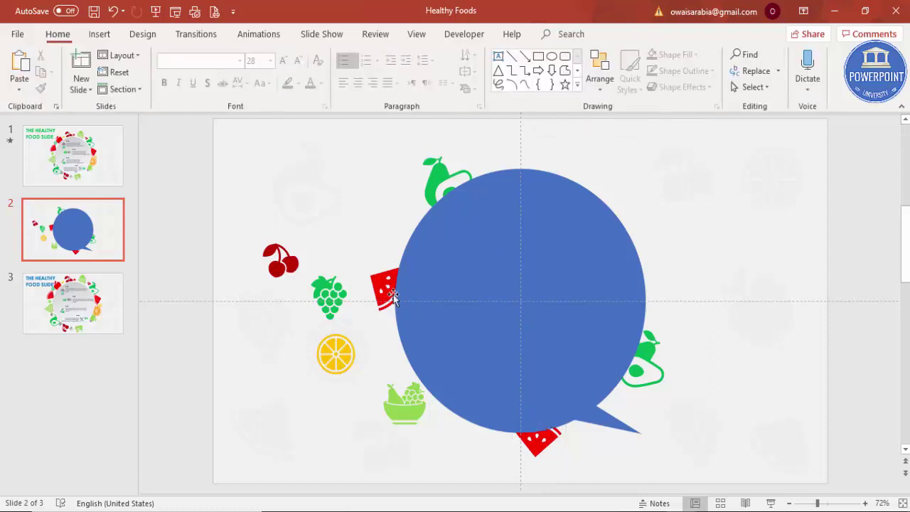
Enlarge the orange slice to about 1.15 inches on the bubble's lower-left edge and copy it to the upper-right edge.
{"action": "left_click_drag", "start_coordinate": [319, 361], "coordinate": [370, 385]}
{"action": "left_click_drag", "start_coordinate": [403, 355], "coordinate": [587, 168]}
Move the grapes to the bubble's upper-right edge and shift the fruit bowl onto its lower-left edge.
{"action": "left_click_drag", "start_coordinate": [329, 294], "coordinate": [671, 205]}
{"action": "left_click_drag", "start_coordinate": [640, 235], "coordinate": [632, 237]}
{"action": "left_click_drag", "start_coordinate": [419, 411], "coordinate": [476, 417]}
Enlarge the cherries slightly and place one set on the bubble's right edge and another on its upper-left edge.
{"action": "left_click", "coordinate": [299, 265]}
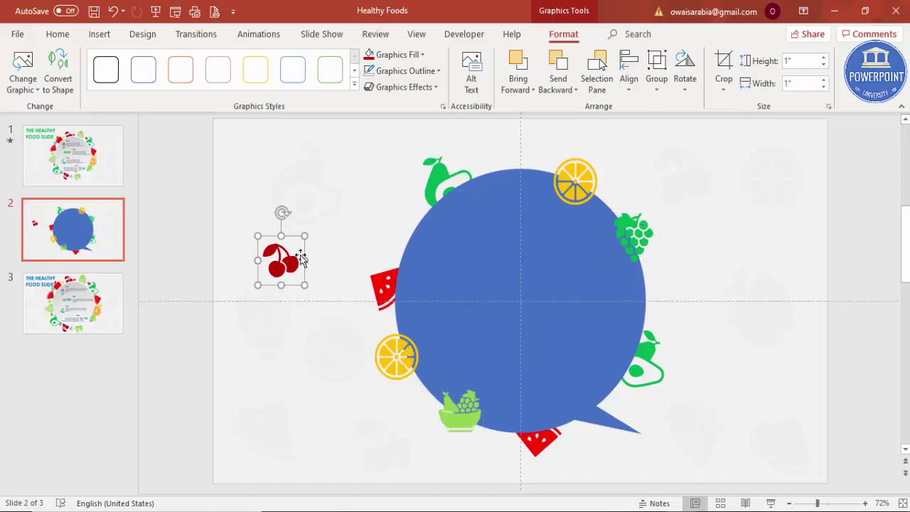
{"action": "left_click_drag", "start_coordinate": [305, 236], "coordinate": [311, 227]}
{"action": "left_click_drag", "start_coordinate": [301, 258], "coordinate": [651, 287]}
{"action": "key", "text": "ctrl+z"}
Place a copy of the fruit bowl on the bubble's top edge, between the avocado and the orange slice.
{"action": "left_click", "coordinate": [471, 179]}
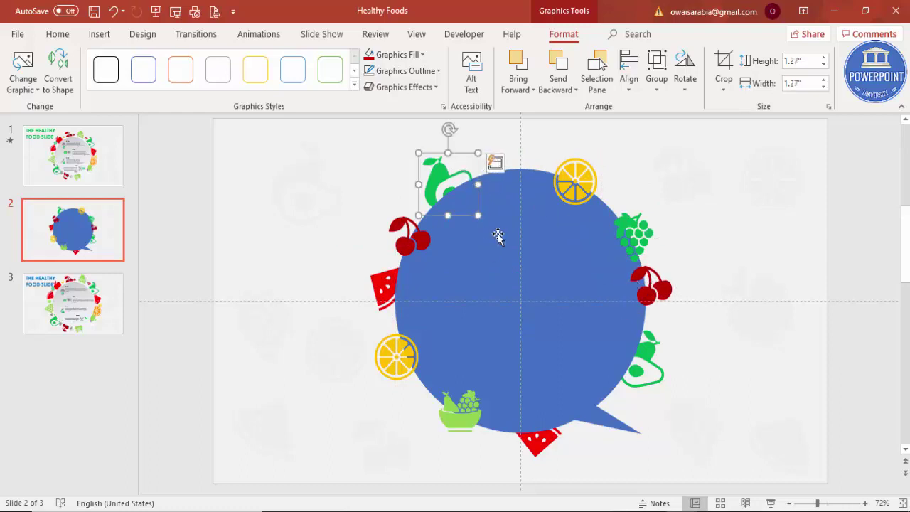
{"action": "left_click", "coordinate": [475, 416]}
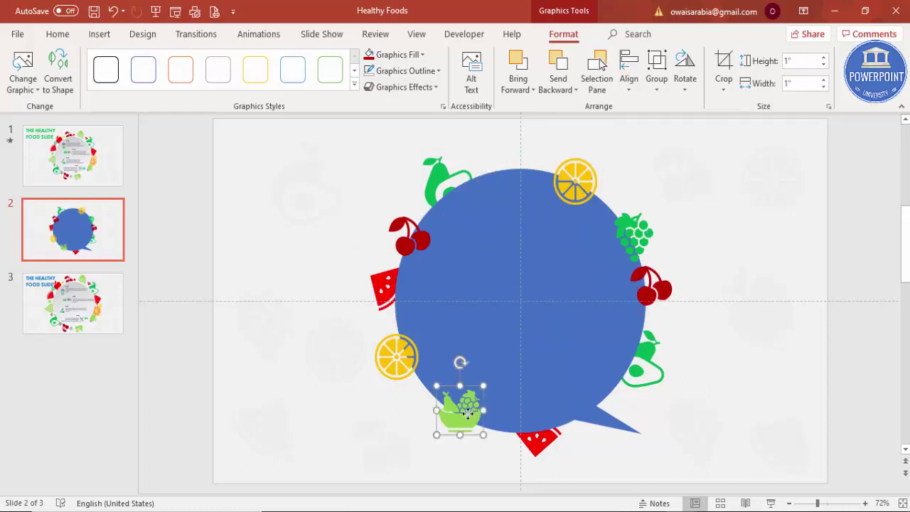
{"action": "left_click_drag", "start_coordinate": [475, 416], "coordinate": [515, 166]}
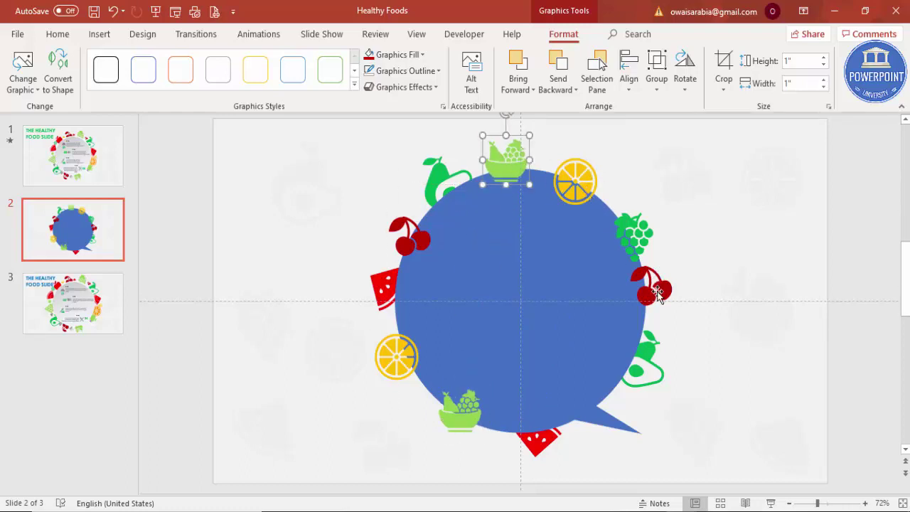
Add a 0.48-inch cherries copy between the lower-left orange and bowl, and a 0.57-inch orange slice copy above the bubble's tail.
{"action": "left_click_drag", "start_coordinate": [658, 293], "coordinate": [729, 279]}
{"action": "left_click_drag", "start_coordinate": [680, 246], "coordinate": [414, 396]}
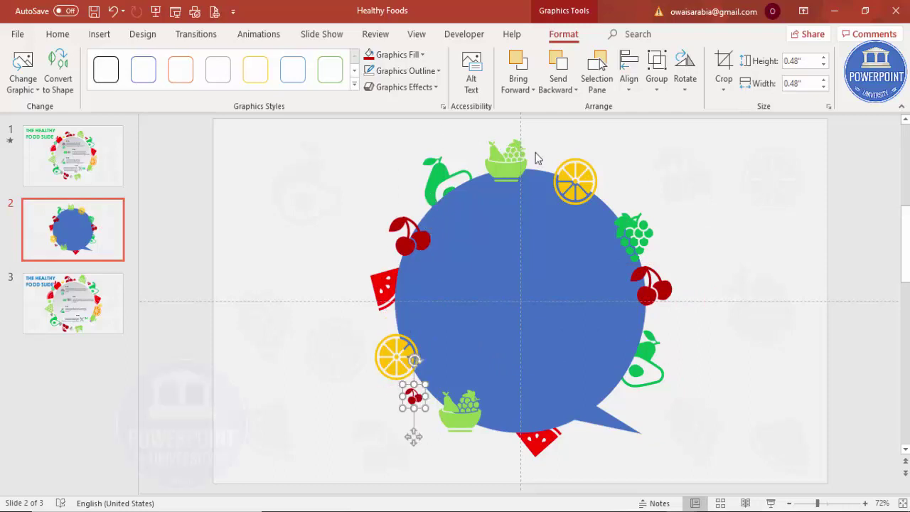
{"action": "left_click_drag", "start_coordinate": [573, 177], "coordinate": [709, 221]}
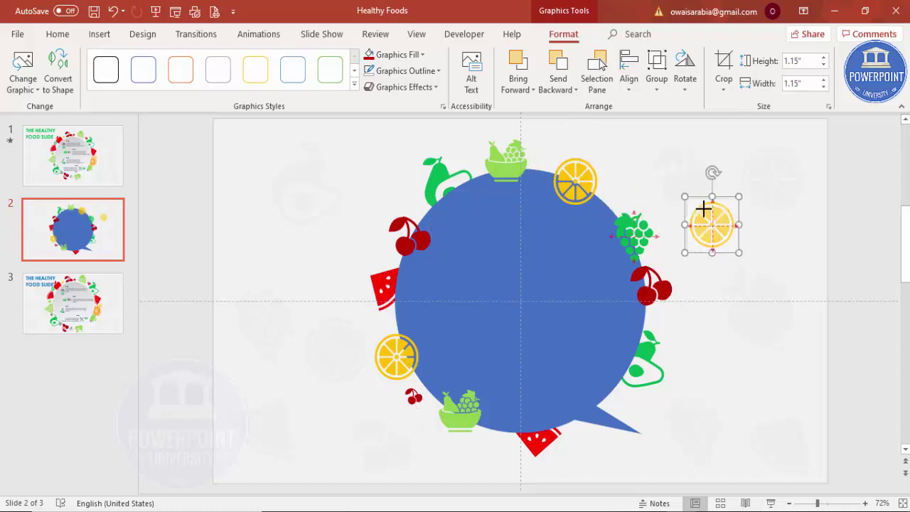
{"action": "left_click_drag", "start_coordinate": [684, 196], "coordinate": [620, 397]}
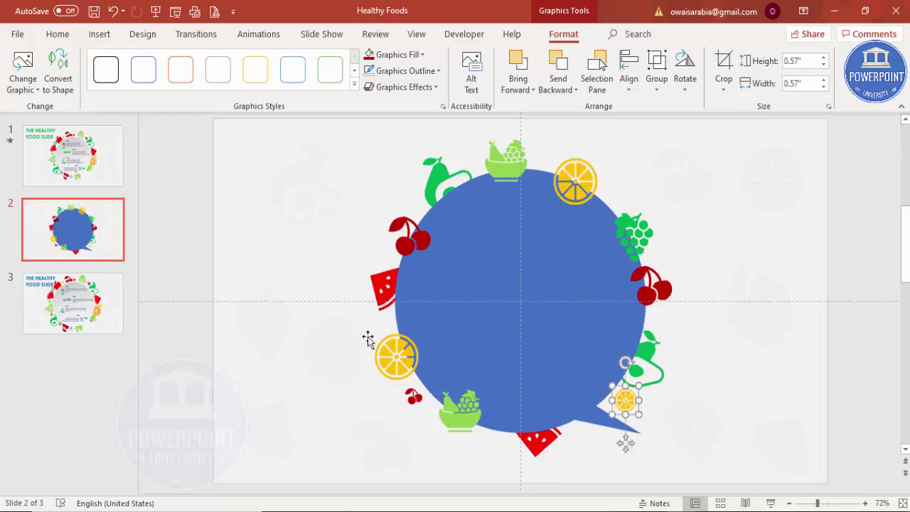
Bring the speech bubble to the front so it overlaps all the surrounding fruit icons.
{"action": "left_click", "coordinate": [477, 252]}
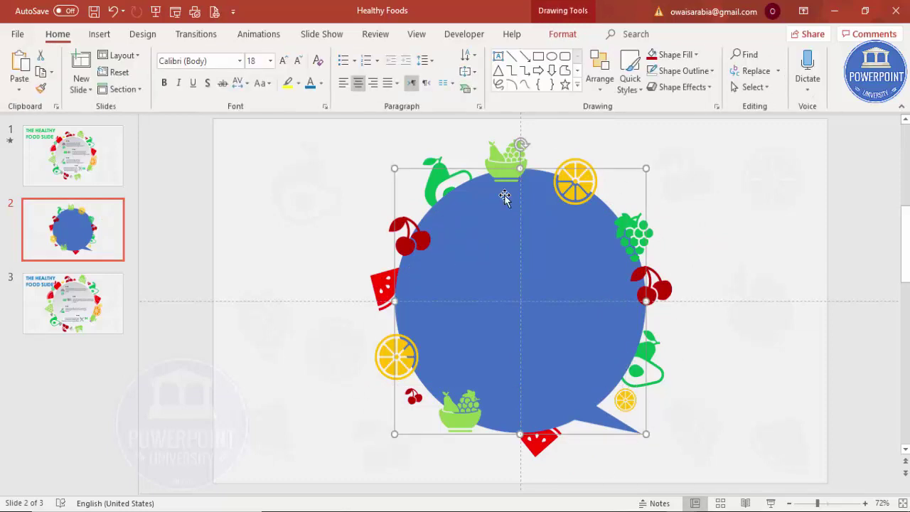
{"action": "left_click", "coordinate": [562, 33]}
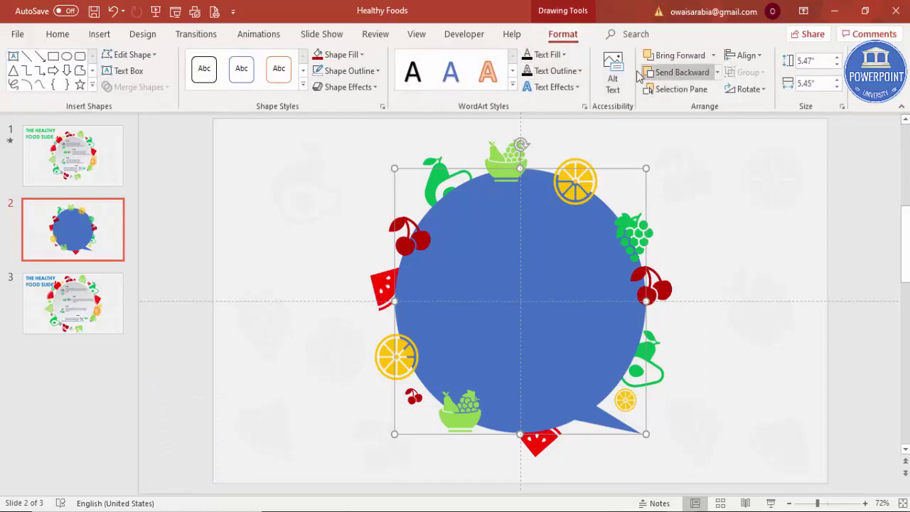
{"action": "left_click", "coordinate": [712, 55]}
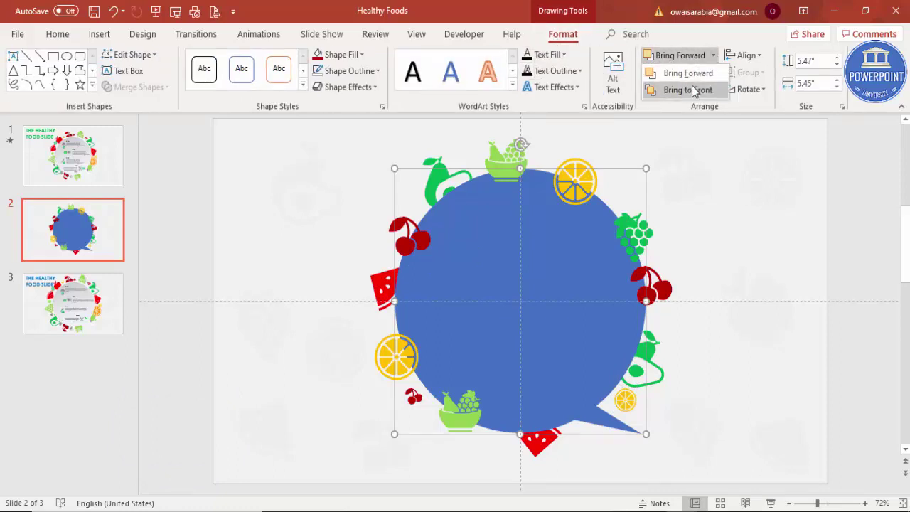
{"action": "left_click", "coordinate": [691, 90]}
{"action": "left_click", "coordinate": [735, 185]}
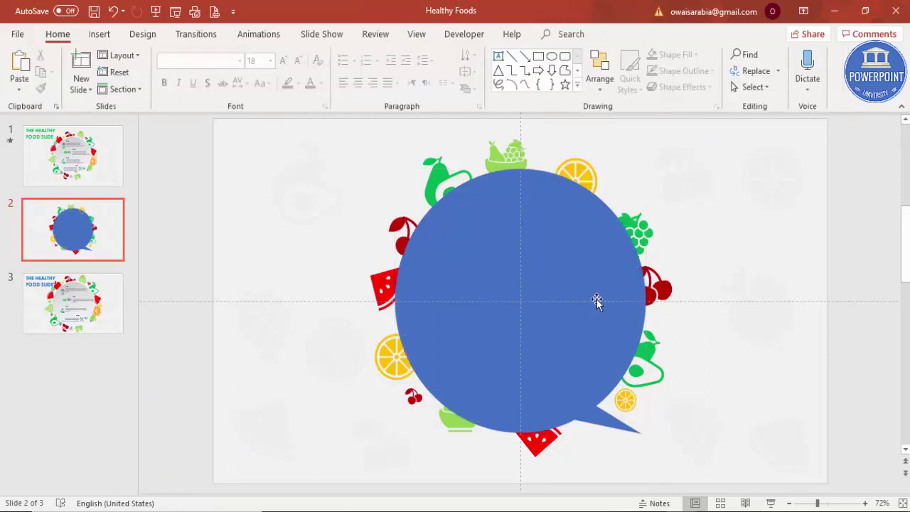
Duplicate the speech bubble, move the copy to the upper right past the slide's edge, and select the original bubble.
{"action": "left_click", "coordinate": [569, 253]}
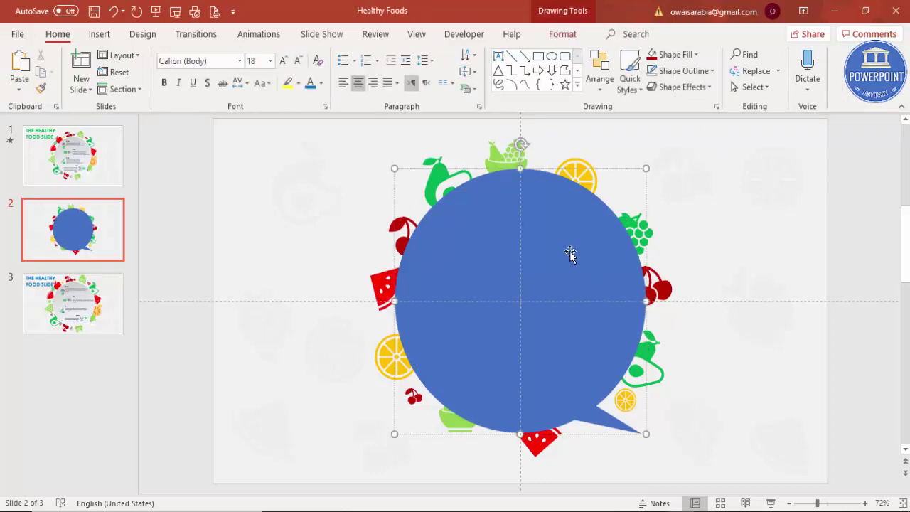
{"action": "type", "text": "d"}
{"action": "left_click_drag", "start_coordinate": [571, 251], "coordinate": [693, 250]}
{"action": "left_click_drag", "start_coordinate": [616, 221], "coordinate": [642, 220]}
{"action": "left_click_drag", "start_coordinate": [740, 234], "coordinate": [830, 162]}
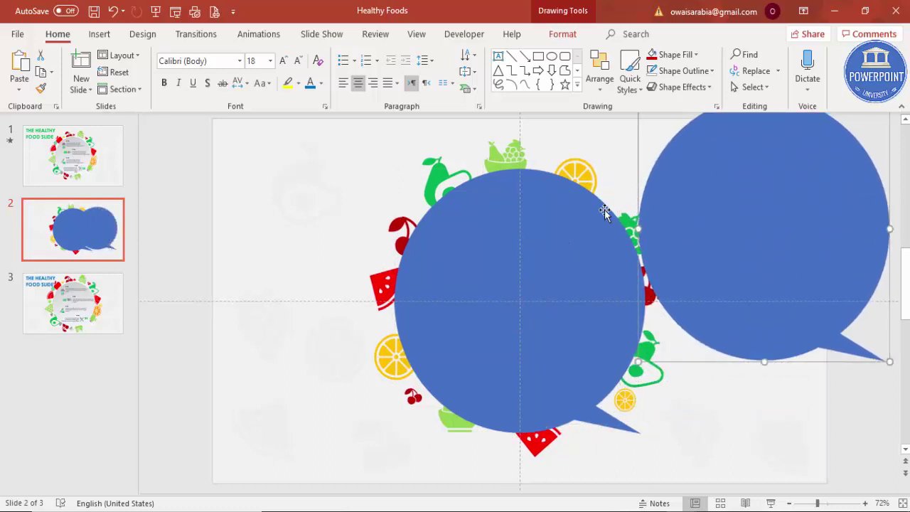
{"action": "left_click", "coordinate": [475, 252]}
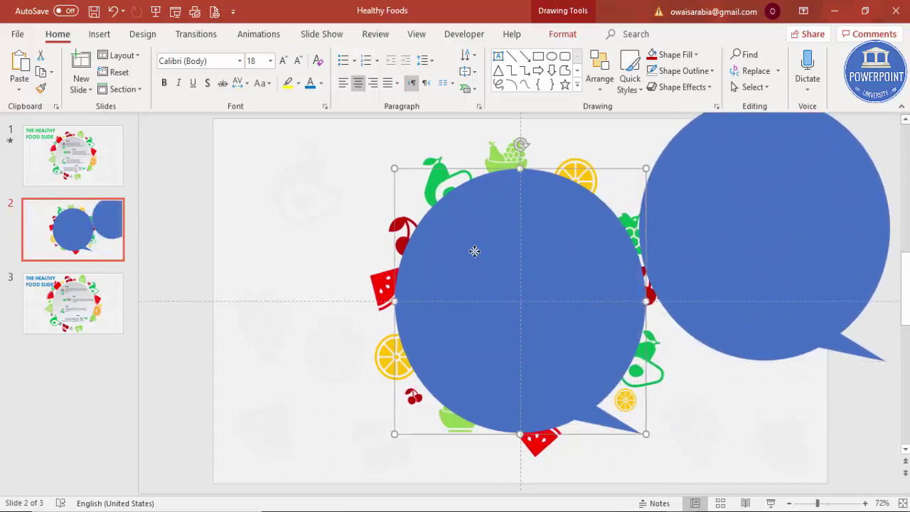
Give the original speech bubble a gradient fill and remove its two middle gradient stops.
{"action": "right_click", "coordinate": [475, 251]}
{"action": "left_click", "coordinate": [534, 489]}
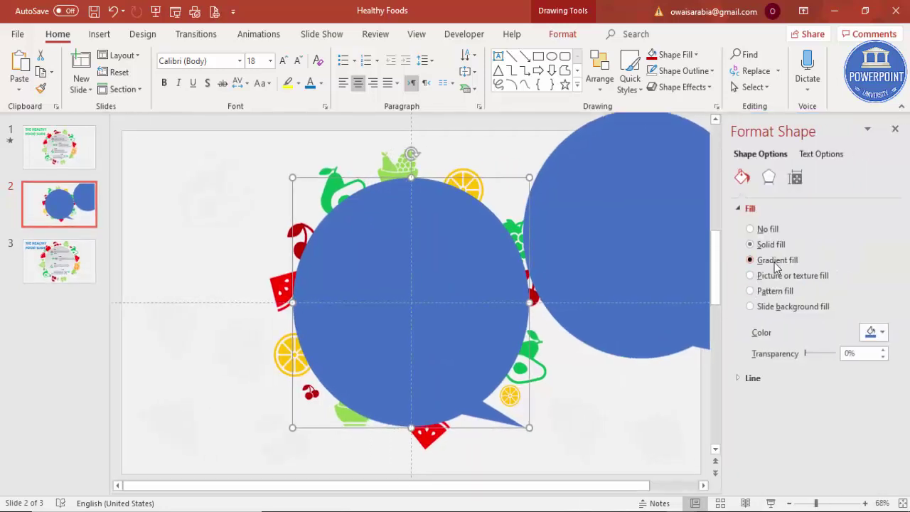
{"action": "left_click", "coordinate": [775, 261]}
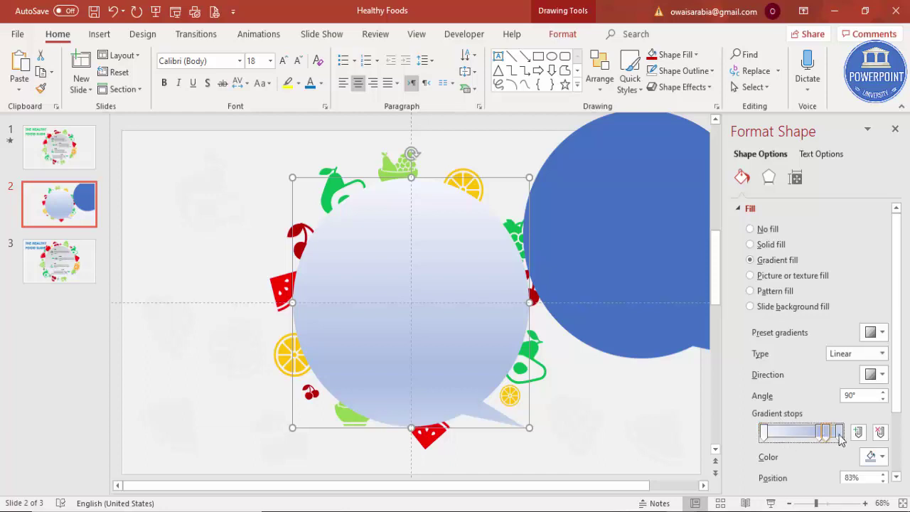
{"action": "left_click", "coordinate": [880, 432]}
{"action": "left_click", "coordinate": [881, 432]}
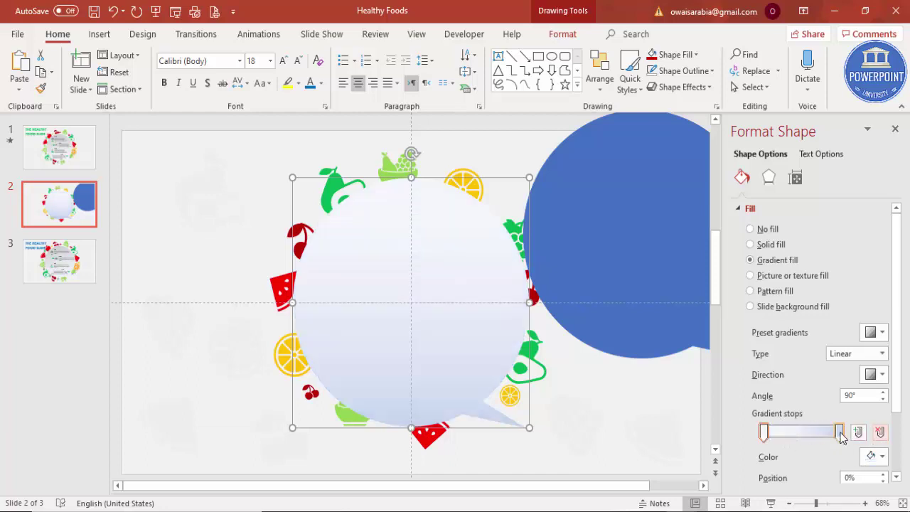
Color the bubble's end gradient stop medium gray and its start stop very light gray.
{"action": "left_click", "coordinate": [839, 432]}
{"action": "left_click", "coordinate": [876, 455]}
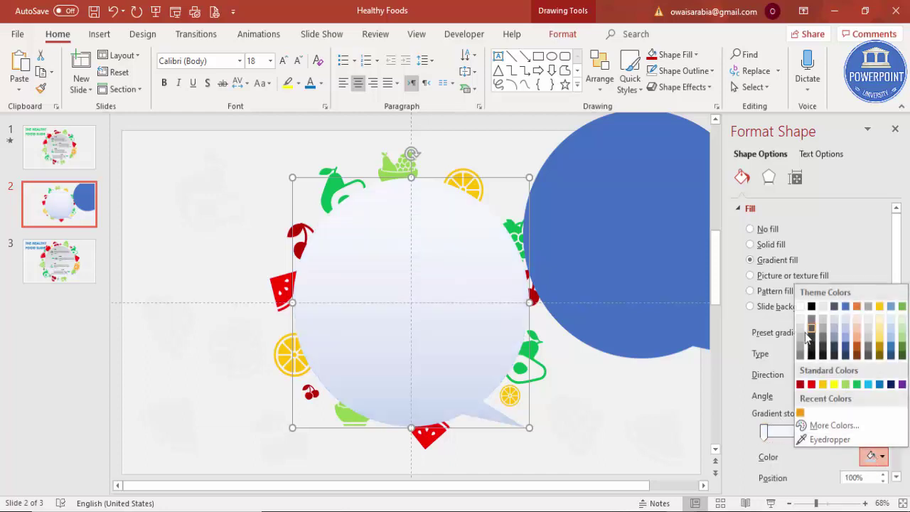
{"action": "left_click", "coordinate": [801, 336]}
{"action": "left_click", "coordinate": [765, 432]}
{"action": "left_click", "coordinate": [876, 456]}
{"action": "left_click", "coordinate": [802, 318]}
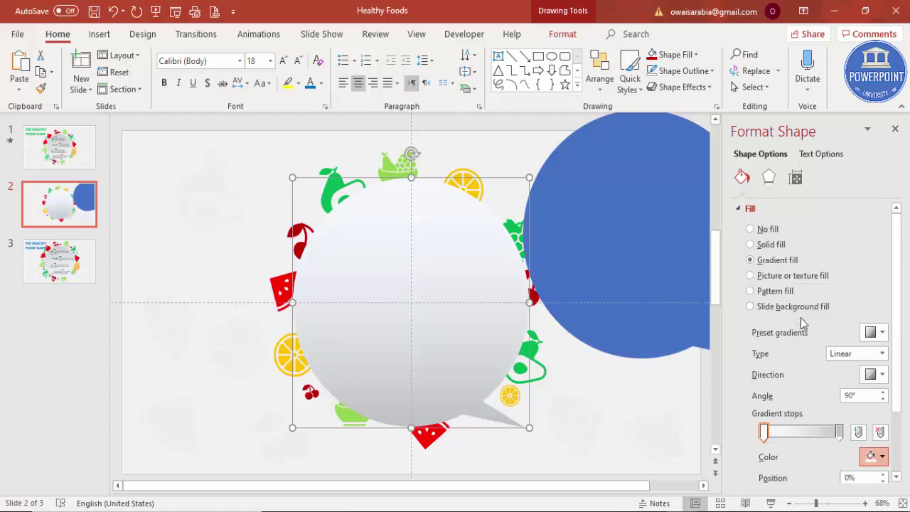
{"action": "left_click", "coordinate": [840, 432]}
Fill the duplicate speech bubble solid white and move it so it partly covers the gray bubble.
{"action": "left_click", "coordinate": [654, 272]}
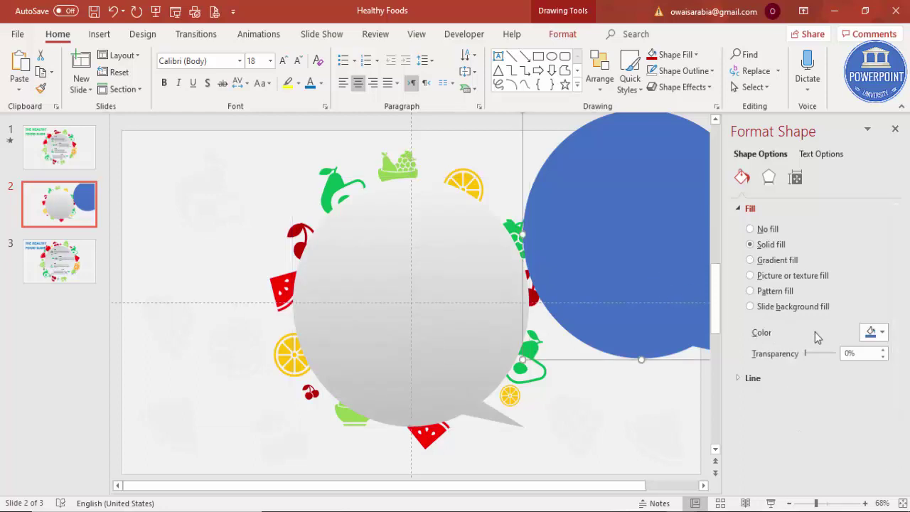
{"action": "left_click", "coordinate": [874, 331]}
{"action": "left_click", "coordinate": [801, 364]}
{"action": "left_click_drag", "start_coordinate": [617, 192], "coordinate": [493, 209]}
Send the white bubble behind the gray one and align it slightly higher, leaving a thin white rim along the top.
{"action": "left_click", "coordinate": [573, 35]}
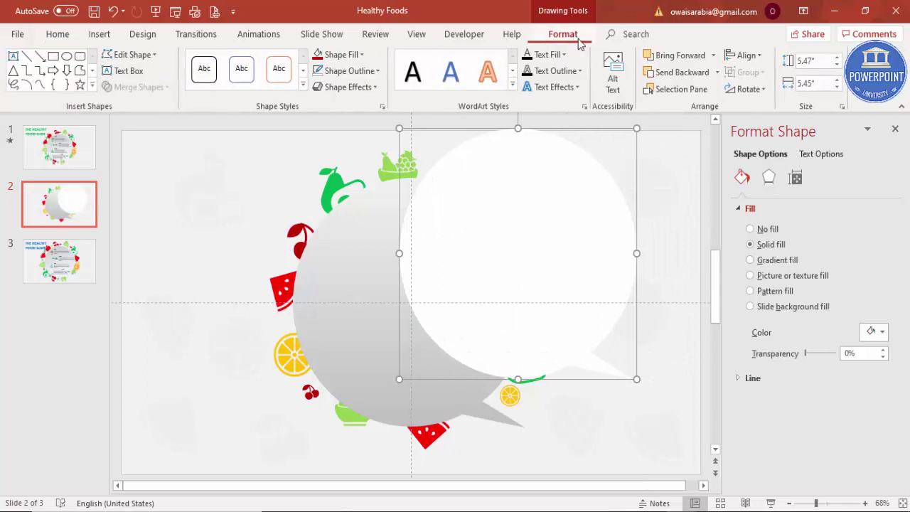
{"action": "left_click", "coordinate": [672, 72]}
{"action": "left_click_drag", "start_coordinate": [601, 163], "coordinate": [464, 232]}
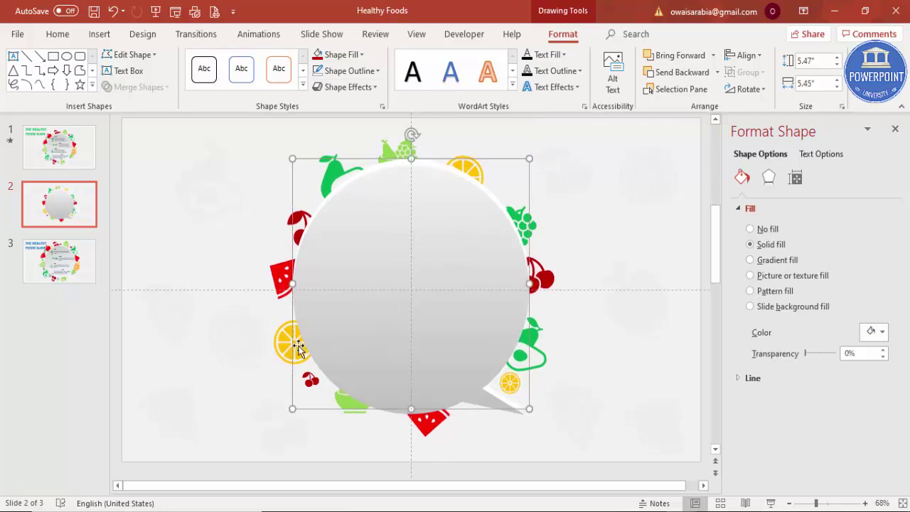
{"action": "left_click", "coordinate": [267, 339]}
Apply a preset outer shadow offset toward the lower left to the gray speech bubble.
{"action": "left_click", "coordinate": [392, 305]}
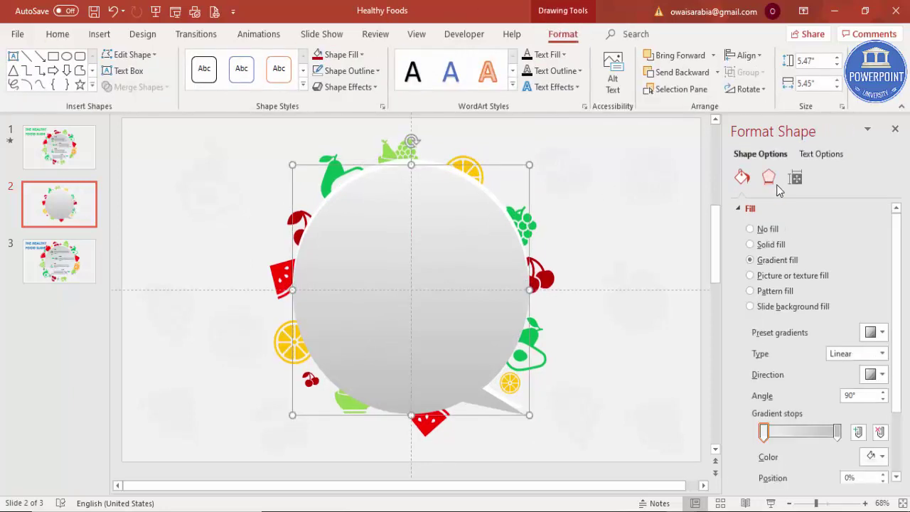
{"action": "left_click", "coordinate": [775, 186]}
{"action": "left_click", "coordinate": [853, 207]}
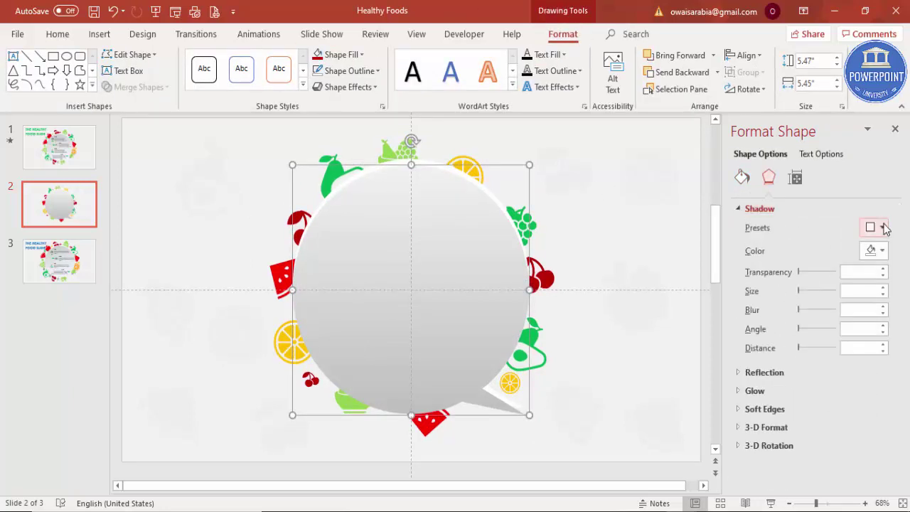
{"action": "left_click", "coordinate": [884, 228]}
{"action": "left_click", "coordinate": [881, 327]}
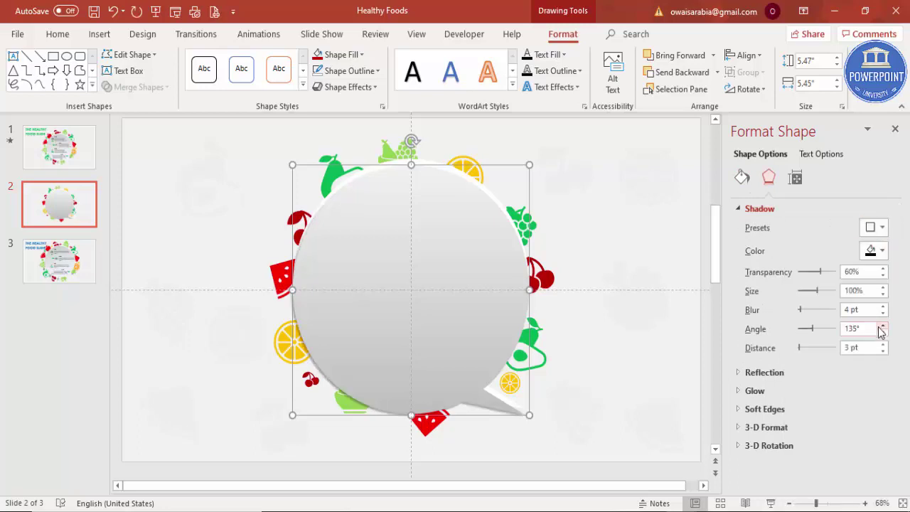
Set the gray bubble's shadow distance to 7 pt and its blur to 5 pt.
{"action": "left_click", "coordinate": [882, 345]}
{"action": "left_click", "coordinate": [882, 344]}
{"action": "left_click", "coordinate": [882, 345]}
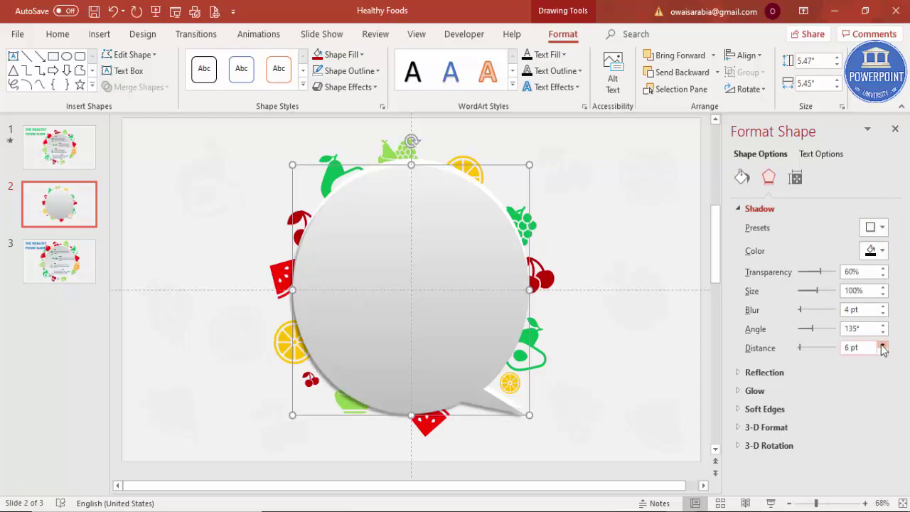
{"action": "left_click", "coordinate": [882, 344]}
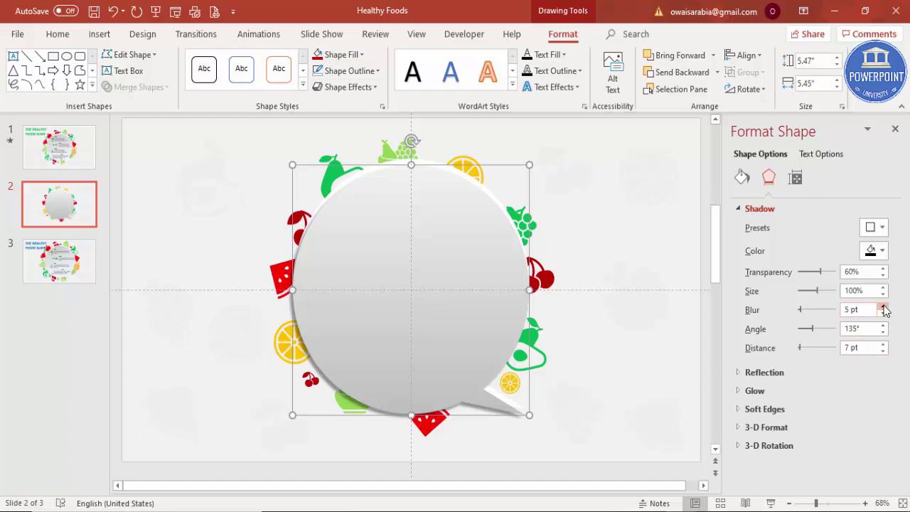
{"action": "left_click", "coordinate": [616, 198]}
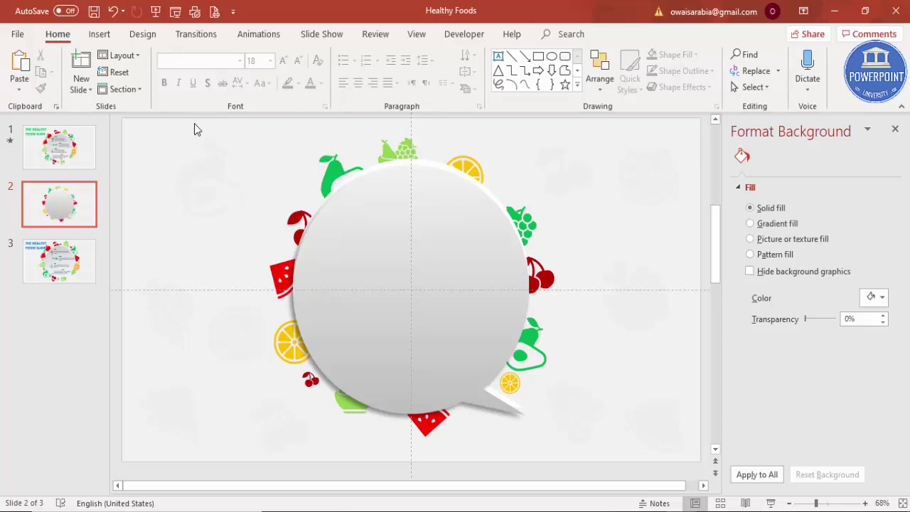
Add the Spinner entrance animation to all the fruit icons, leaving both speech bubbles unanimated.
{"action": "key", "text": "ctrl+a"}
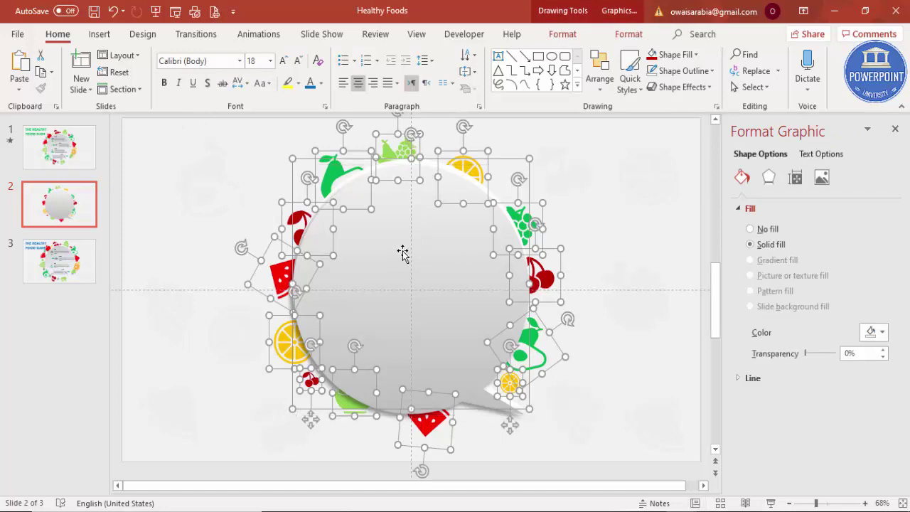
{"action": "left_click", "coordinate": [431, 165], "text": "shift"}
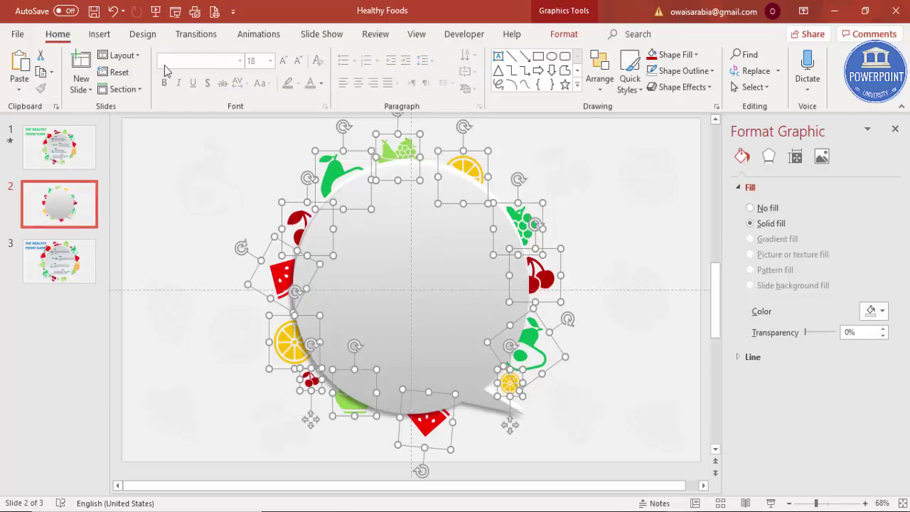
{"action": "left_click", "coordinate": [895, 130]}
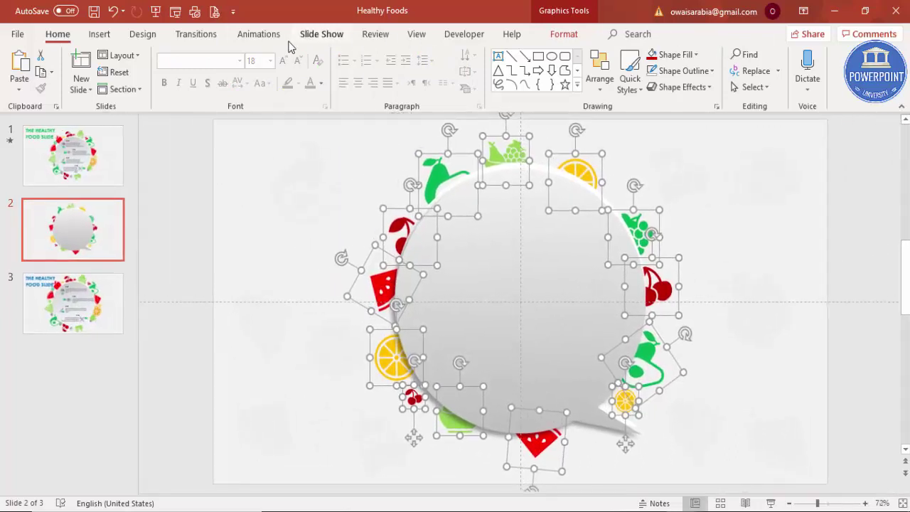
{"action": "left_click", "coordinate": [285, 44]}
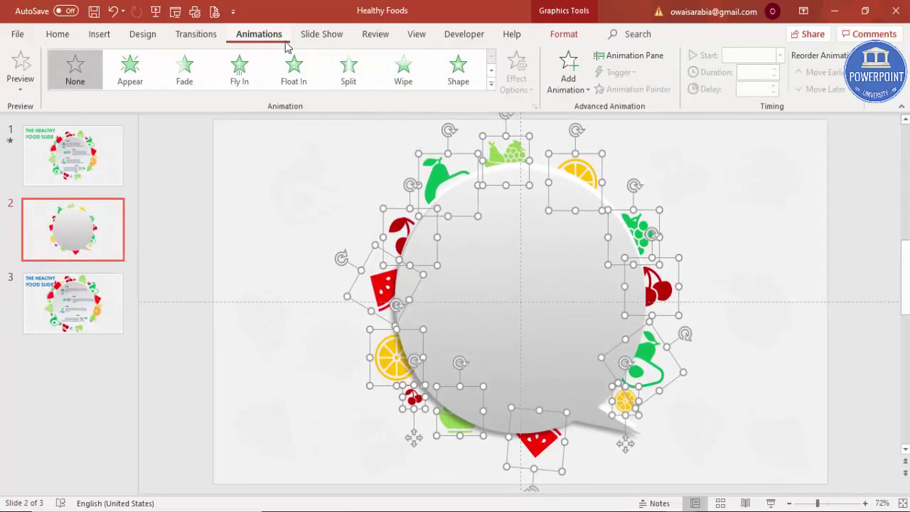
{"action": "left_click", "coordinate": [626, 57]}
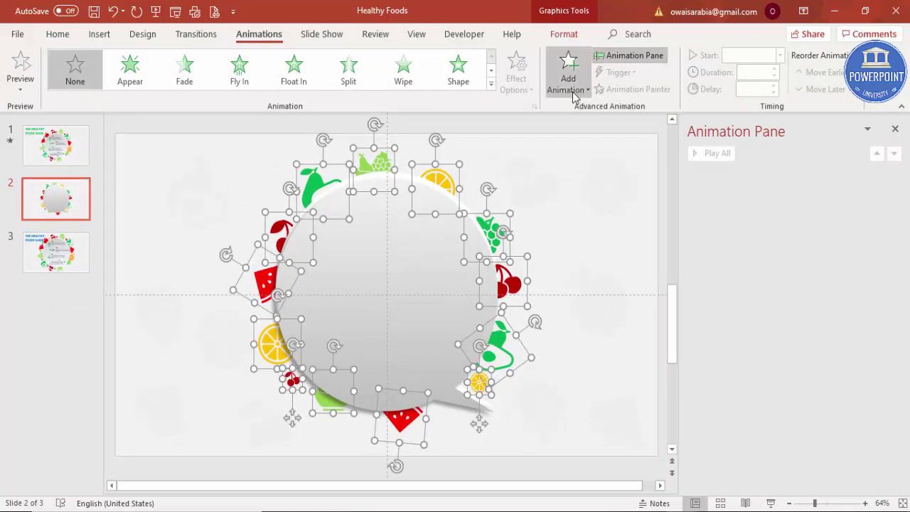
{"action": "left_click", "coordinate": [575, 92]}
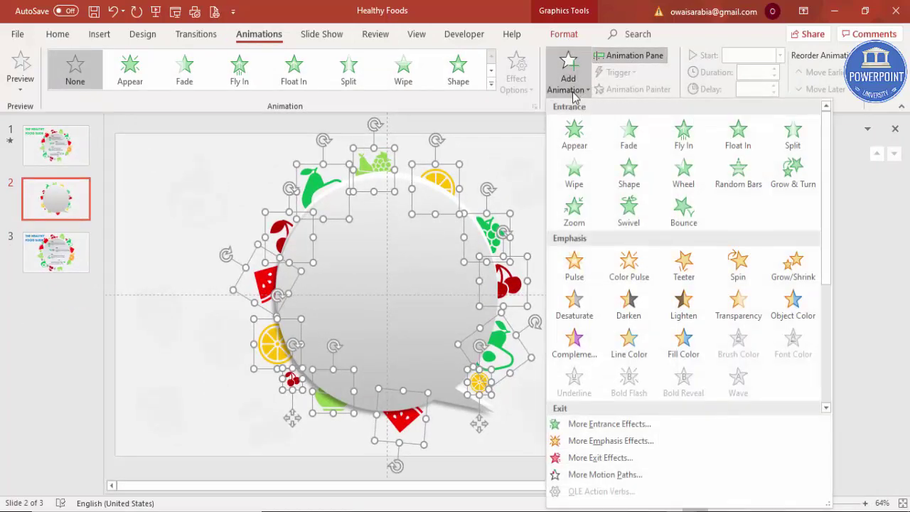
{"action": "left_click", "coordinate": [596, 427]}
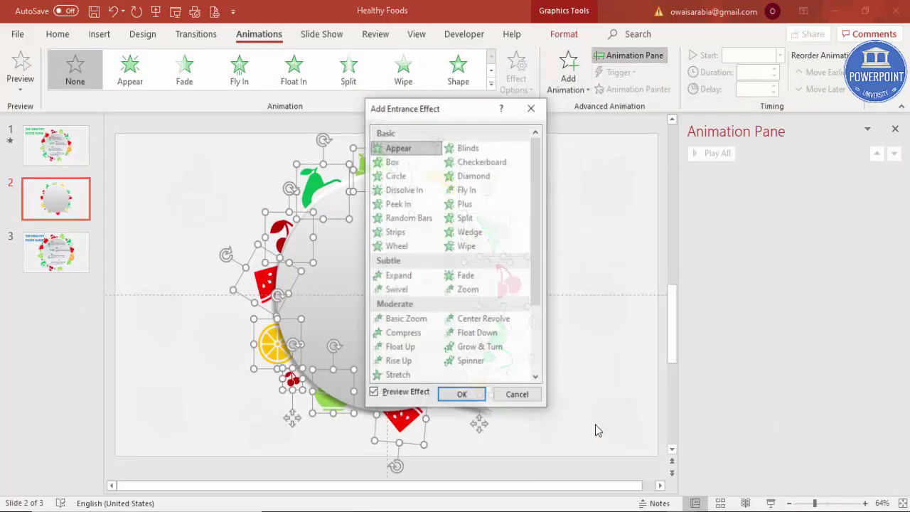
{"action": "left_click", "coordinate": [474, 364]}
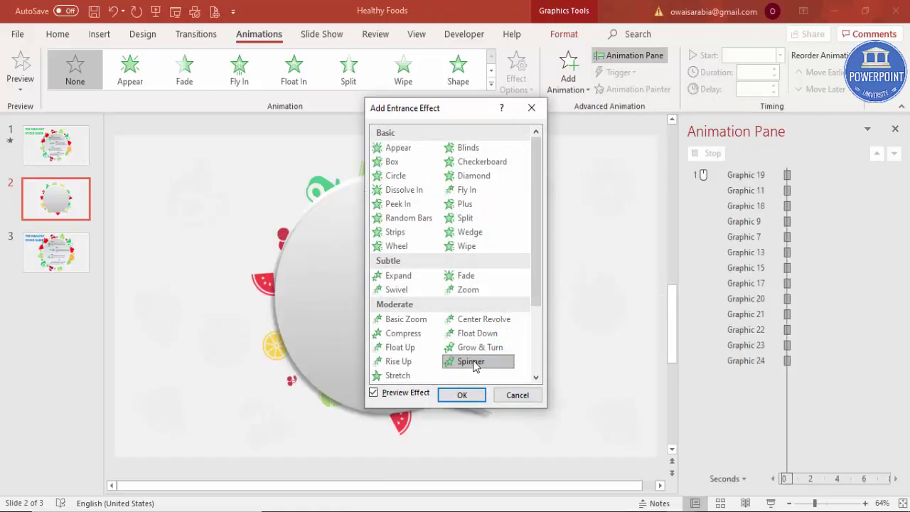
{"action": "left_click", "coordinate": [471, 396]}
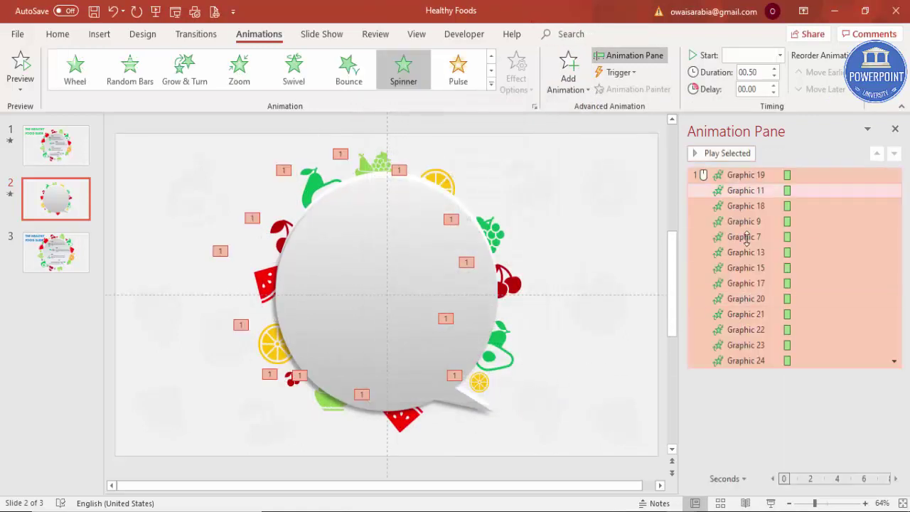
{"action": "left_click", "coordinate": [771, 424]}
Stagger the fruit animations with a 0.25-second delay on Graphic 18 and 0.50-second delays on Graphic 13 and Graphic 17.
{"action": "left_click", "coordinate": [760, 205]}
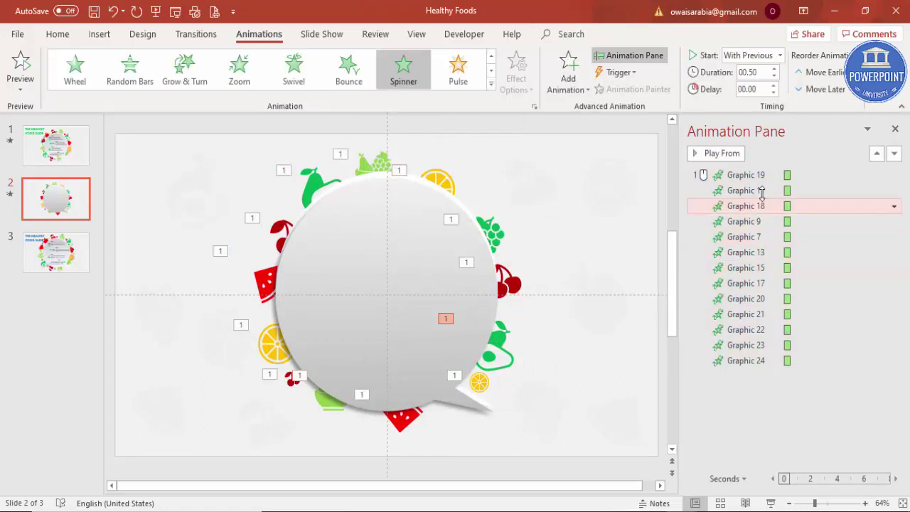
{"action": "left_click", "coordinate": [773, 85]}
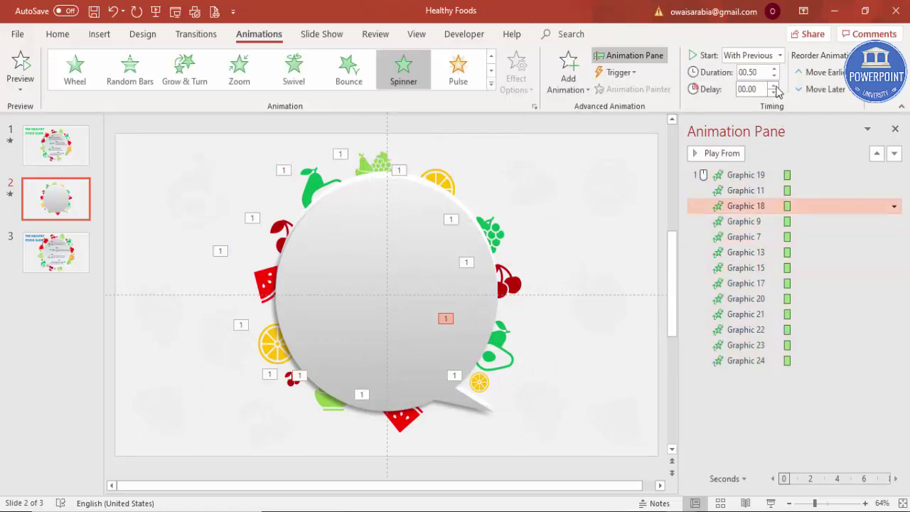
{"action": "left_click", "coordinate": [760, 252]}
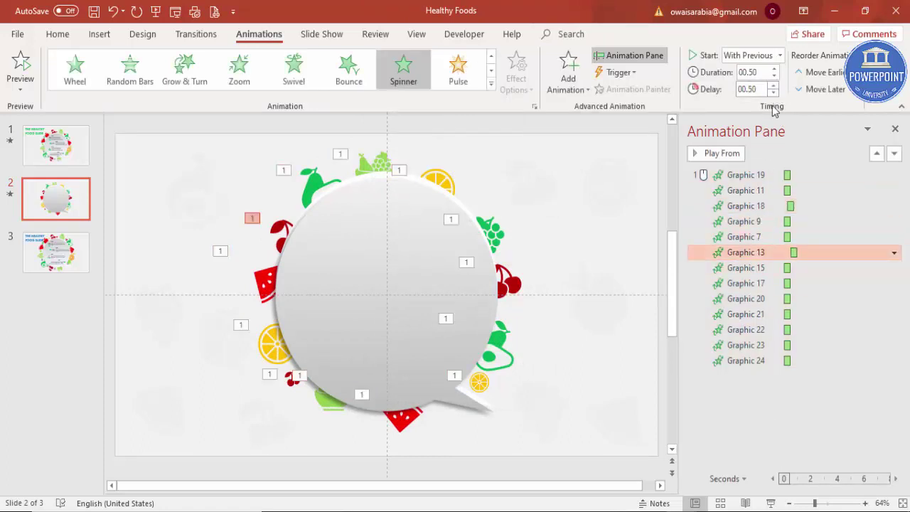
{"action": "left_click", "coordinate": [754, 283]}
{"action": "left_click", "coordinate": [774, 86]}
{"action": "left_click", "coordinate": [774, 87]}
{"action": "left_click", "coordinate": [762, 345]}
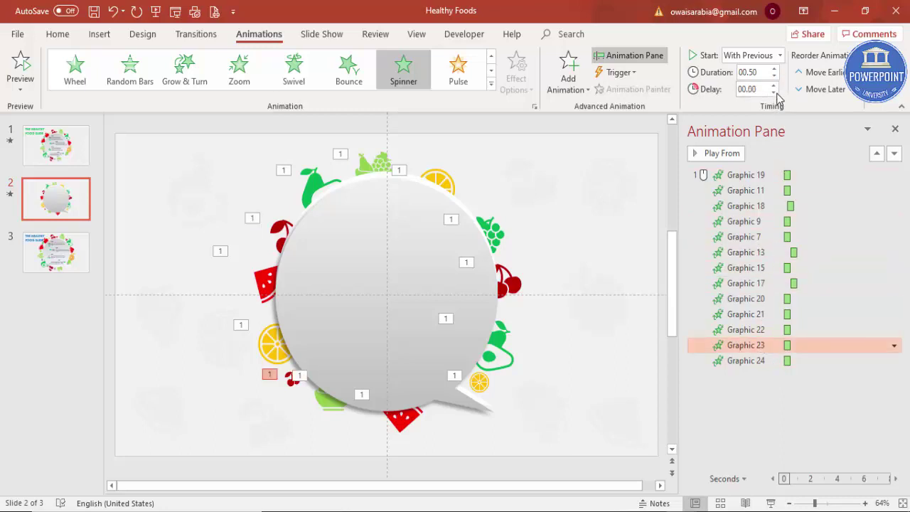
Preview the full sequence of fruit icon animations.
{"action": "left_click", "coordinate": [612, 184]}
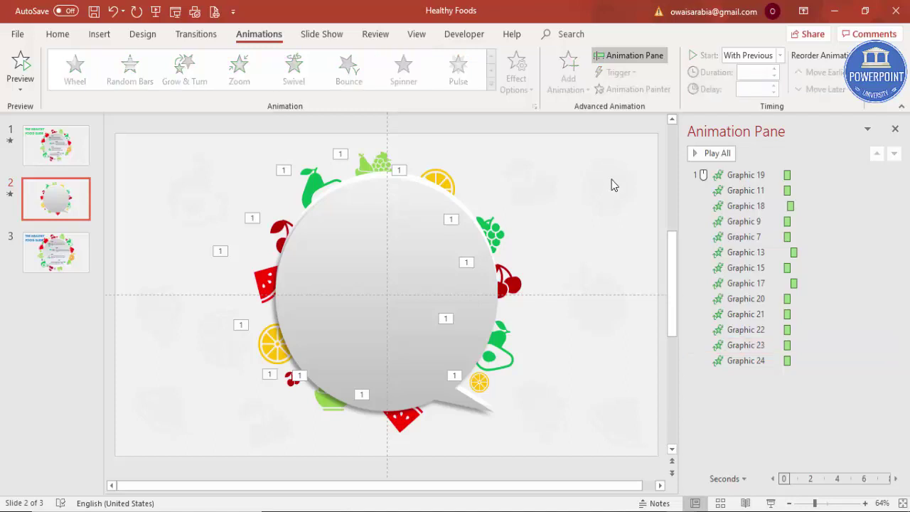
{"action": "left_click", "coordinate": [711, 153]}
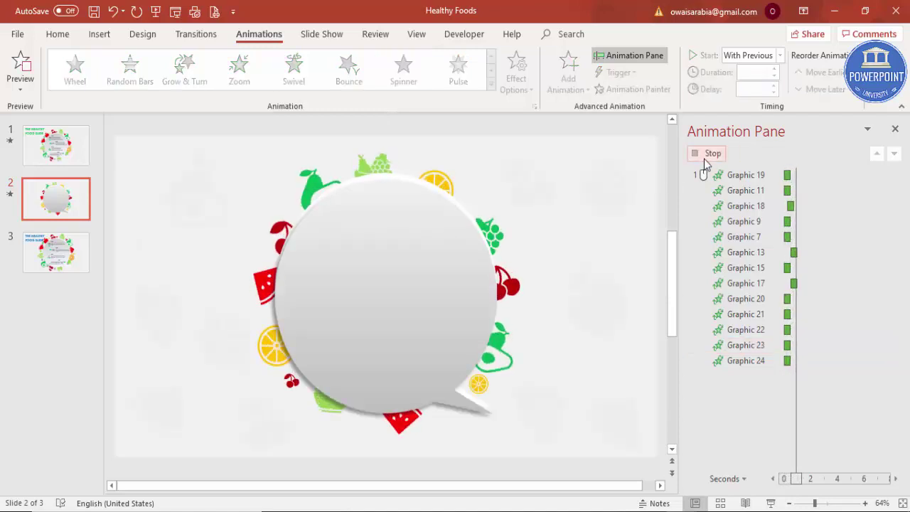
{"action": "left_click", "coordinate": [704, 158]}
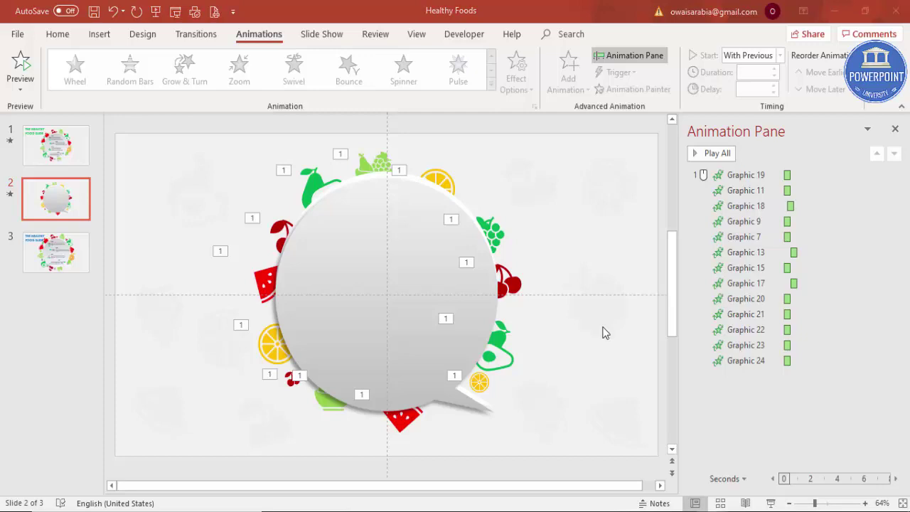
Insert a text box reading 01 in the upper-left area of the speech bubble.
{"action": "left_click", "coordinate": [99, 35]}
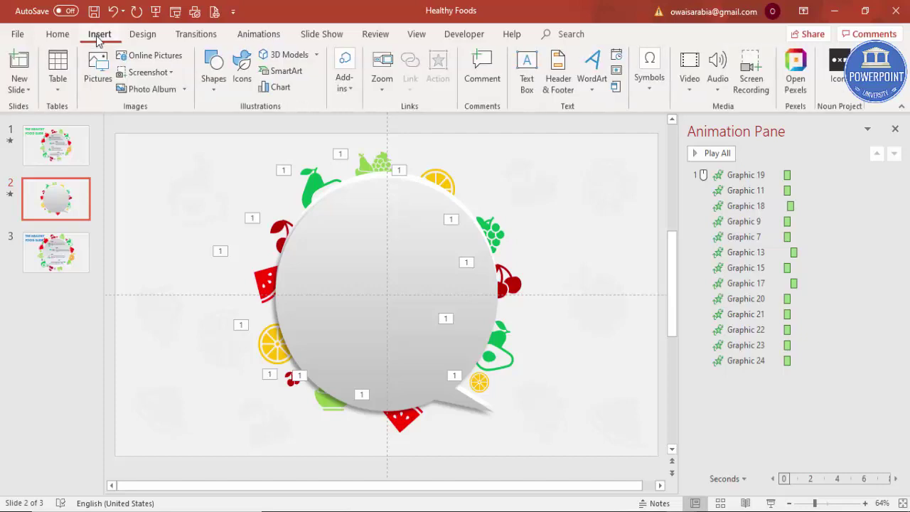
{"action": "left_click", "coordinate": [527, 63]}
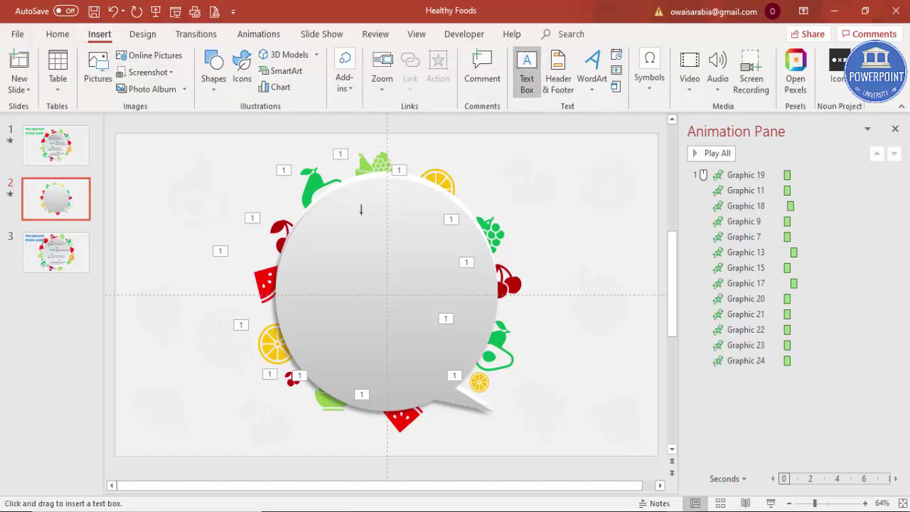
{"action": "left_click_drag", "start_coordinate": [334, 219], "coordinate": [368, 244]}
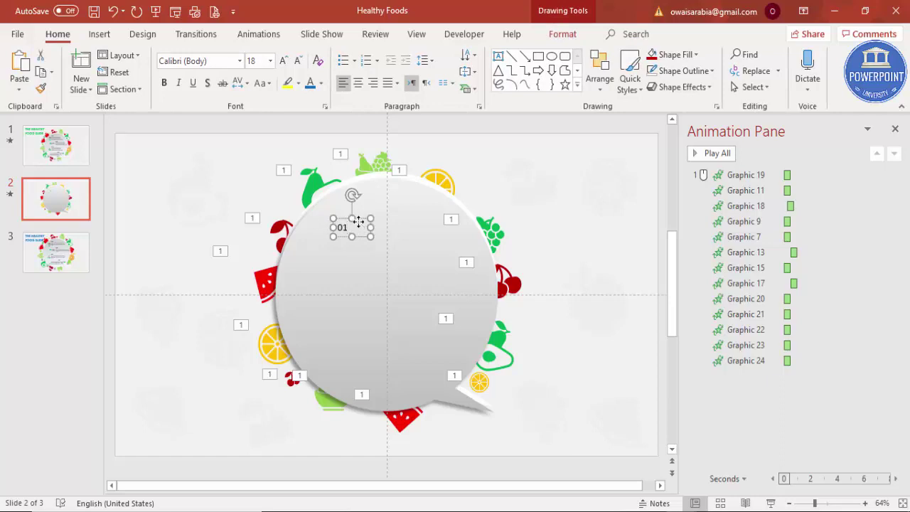
Format the 01 as bold blue Century Gothic, enlarge it by three size steps, and shift it slightly up and left.
{"action": "left_click", "coordinate": [164, 82]}
{"action": "left_click", "coordinate": [216, 63]}
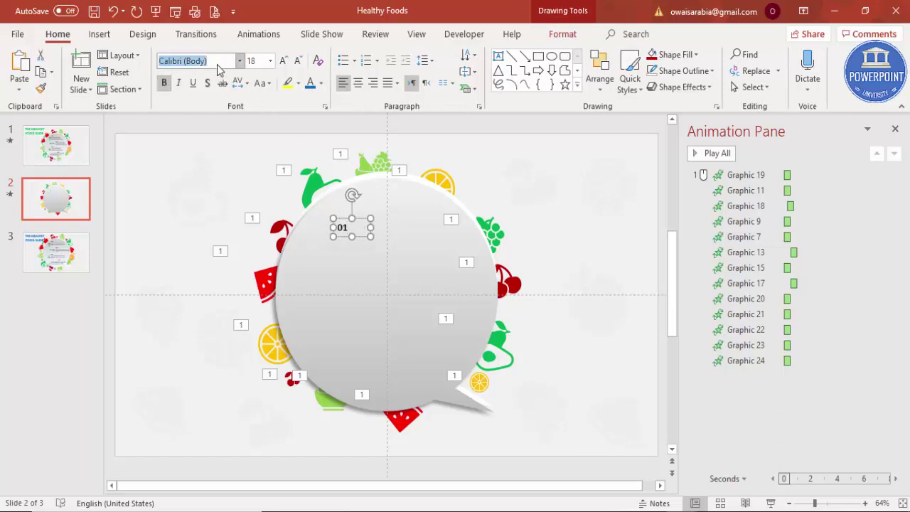
{"action": "type", "text": "Century Gothic"}
{"action": "key", "text": "Return"}
{"action": "left_click", "coordinate": [283, 60]}
{"action": "left_click", "coordinate": [283, 61]}
{"action": "left_click", "coordinate": [283, 60]}
{"action": "left_click", "coordinate": [310, 83]}
{"action": "left_click_drag", "start_coordinate": [353, 216], "coordinate": [342, 210]}
{"action": "left_click", "coordinate": [499, 178]}
Insert a text box reading Add your text here, narrow it, and place it just right of the 01 in the speech bubble.
{"action": "left_click", "coordinate": [104, 39]}
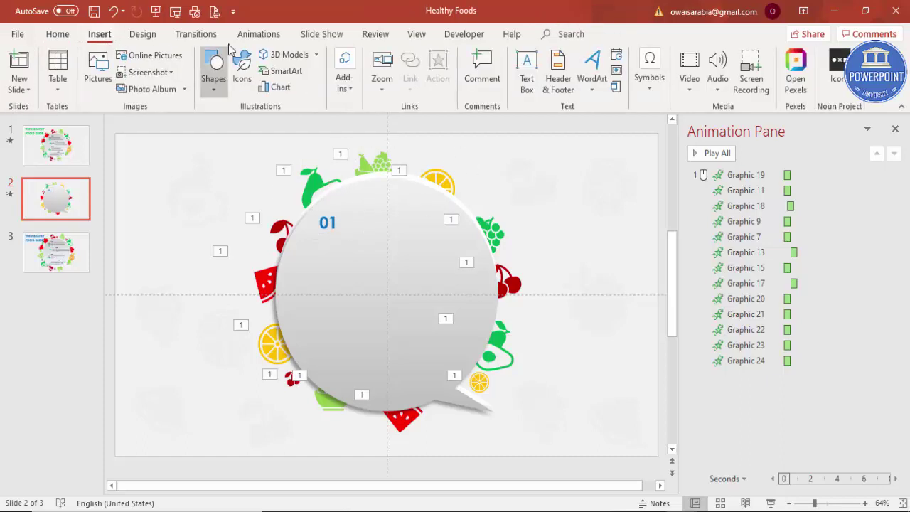
{"action": "left_click", "coordinate": [526, 78]}
{"action": "mouse_move", "coordinate": [474, 147]}
{"action": "left_mouse_down"}
{"action": "mouse_move", "coordinate": [623, 203]}
{"action": "mouse_move", "coordinate": [644, 187]}
{"action": "left_mouse_up"}
{"action": "type", "text": "Add your text he"}
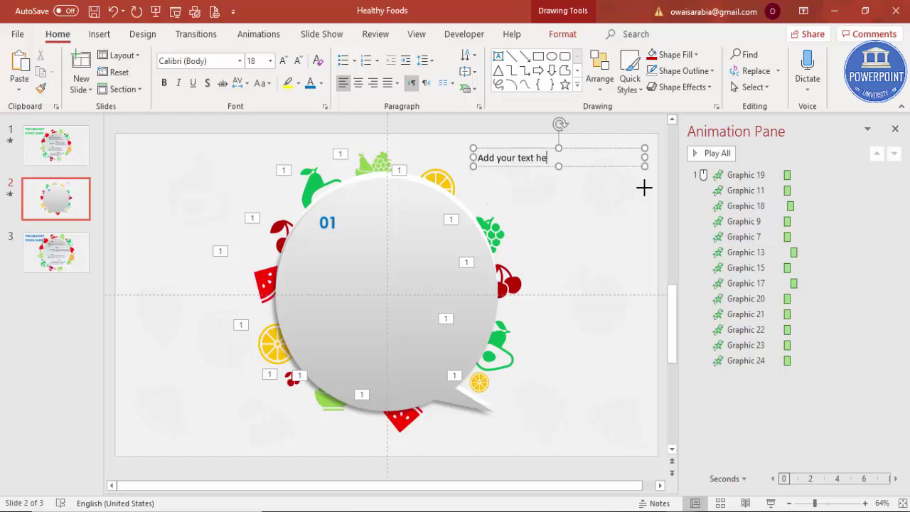
{"action": "type", "text": "re"}
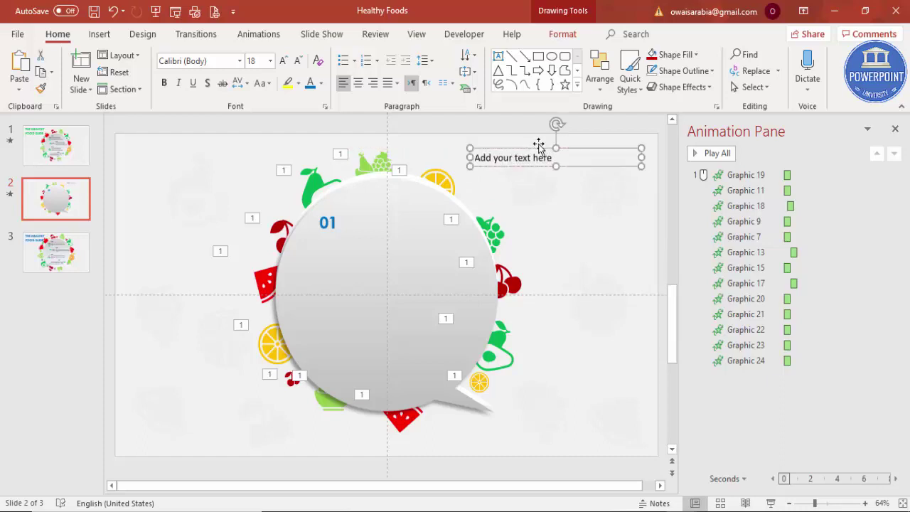
{"action": "left_click_drag", "start_coordinate": [539, 144], "coordinate": [404, 204]}
{"action": "left_click_drag", "start_coordinate": [508, 221], "coordinate": [410, 212]}
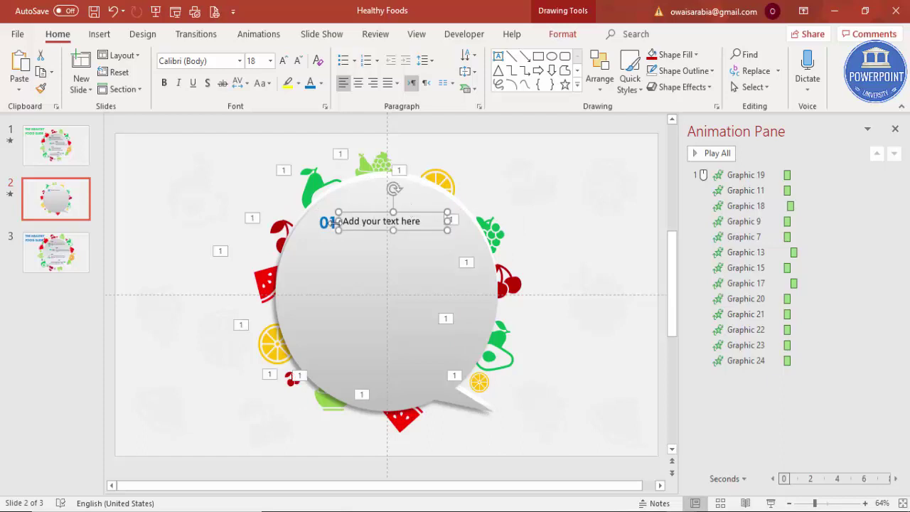
Duplicate the 01 and its text three times to form four staggered rows down the speech bubble.
{"action": "left_click", "coordinate": [327, 223], "text": "shift"}
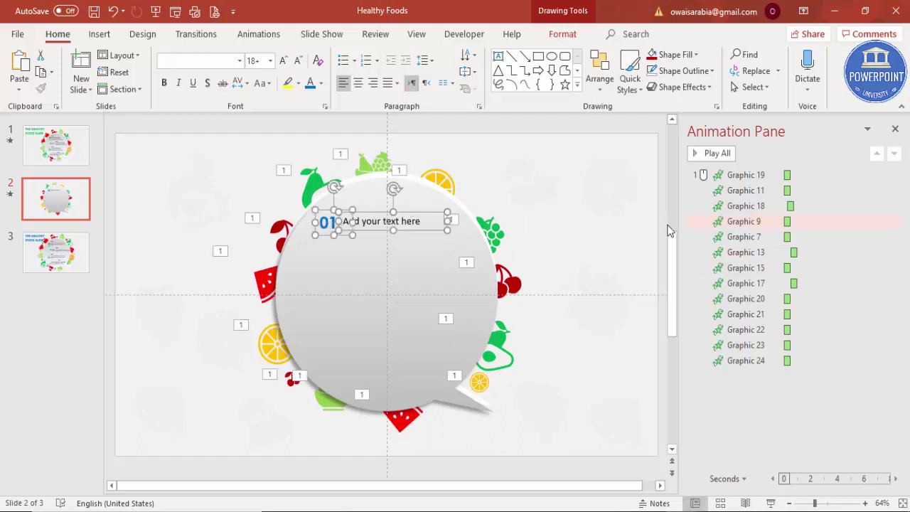
{"action": "mouse_move", "coordinate": [378, 225]}
{"action": "left_mouse_down"}
{"action": "mouse_move", "coordinate": [385, 233]}
{"action": "mouse_move", "coordinate": [369, 256]}
{"action": "mouse_move", "coordinate": [346, 270]}
{"action": "mouse_move", "coordinate": [356, 301]}
{"action": "mouse_move", "coordinate": [417, 308]}
{"action": "mouse_move", "coordinate": [437, 298]}
{"action": "mouse_move", "coordinate": [512, 358]}
{"action": "mouse_move", "coordinate": [465, 352]}
{"action": "mouse_move", "coordinate": [469, 360]}
{"action": "left_mouse_up"}
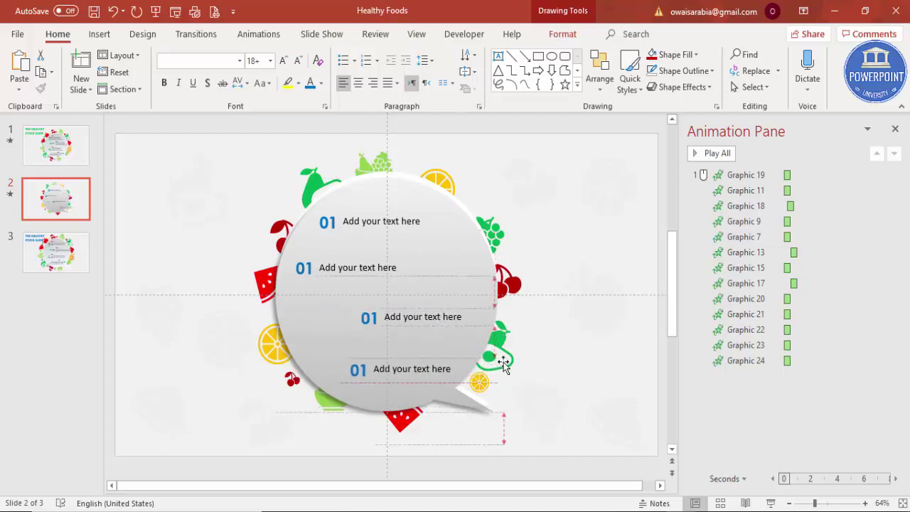
{"action": "left_click", "coordinate": [424, 339]}
Move the numbers of the third and fourth rows to the right side of their text.
{"action": "left_click", "coordinate": [368, 316]}
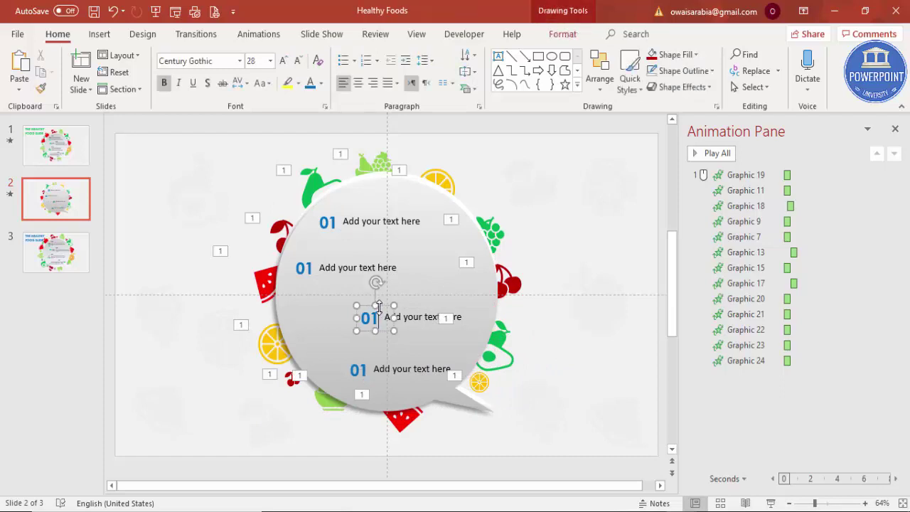
{"action": "left_click_drag", "start_coordinate": [382, 307], "coordinate": [489, 304]}
{"action": "left_click", "coordinate": [362, 368]}
{"action": "left_click_drag", "start_coordinate": [377, 361], "coordinate": [448, 363]}
{"action": "left_click", "coordinate": [423, 368], "text": "shift"}
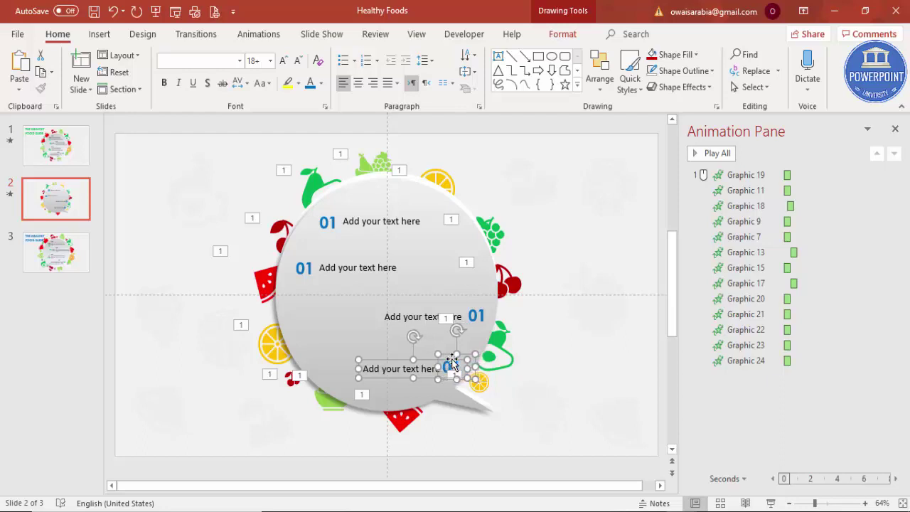
{"action": "left_click", "coordinate": [540, 212]}
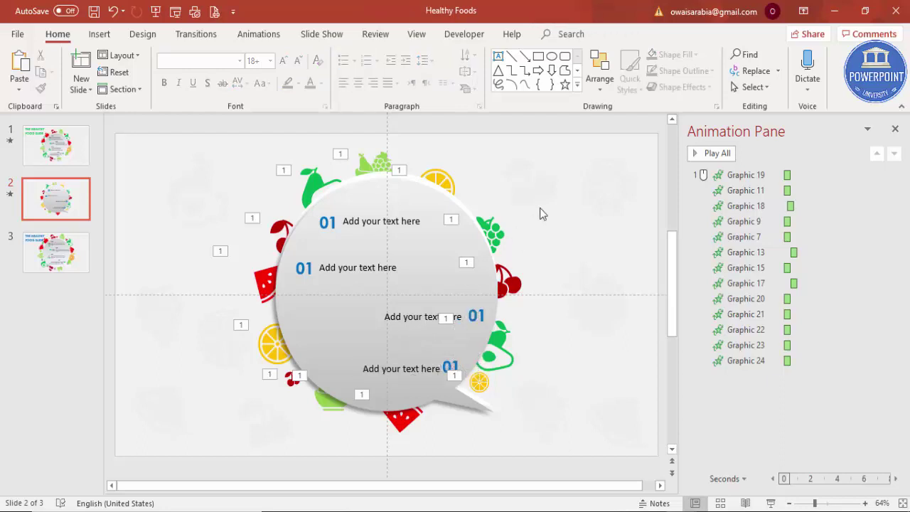
Renumber the second, third and fourth rows as 02, 03 and 04.
{"action": "left_click", "coordinate": [314, 271]}
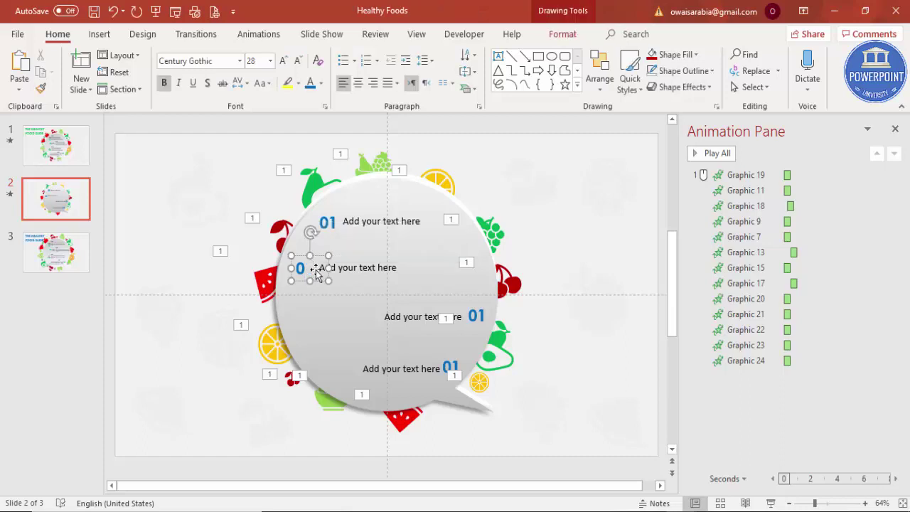
{"action": "left_click", "coordinate": [477, 315]}
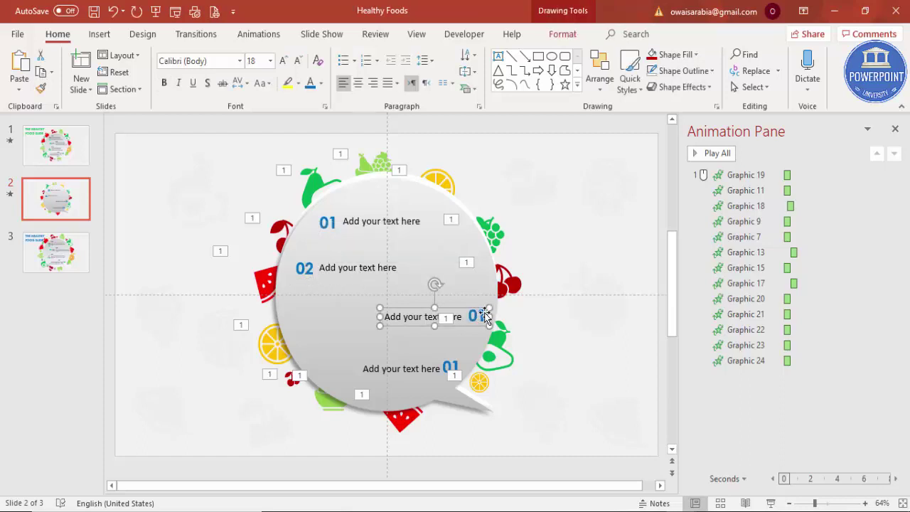
{"action": "left_click", "coordinate": [474, 316]}
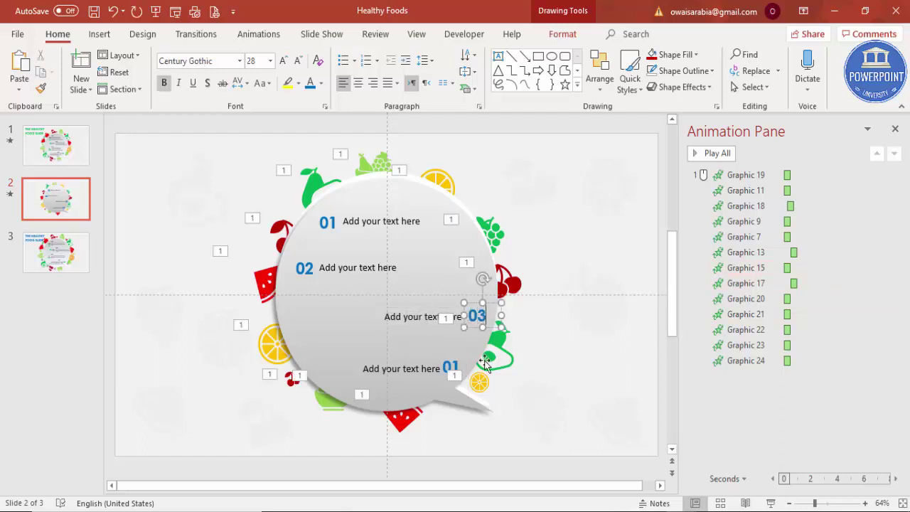
{"action": "left_click", "coordinate": [450, 371]}
{"action": "left_click", "coordinate": [425, 364]}
{"action": "left_click", "coordinate": [424, 361]}
{"action": "left_click", "coordinate": [423, 357]}
{"action": "left_click", "coordinate": [447, 364]}
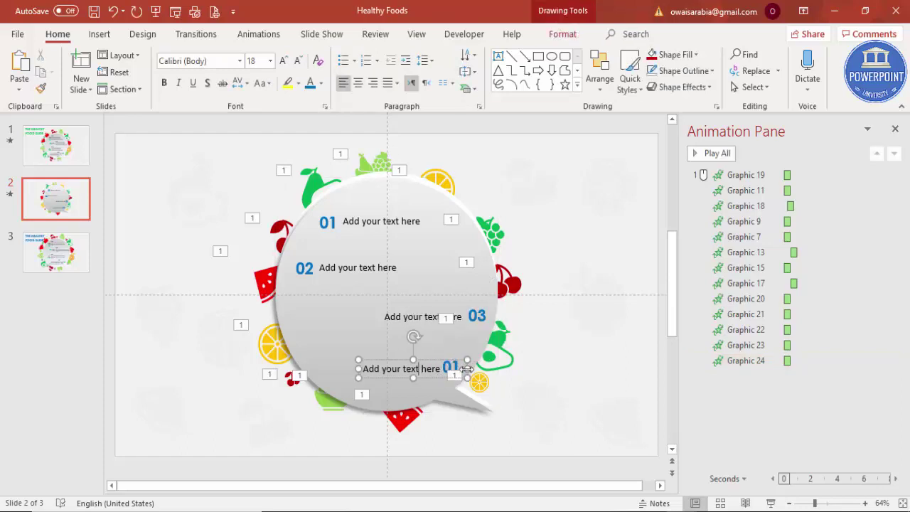
{"action": "left_click", "coordinate": [451, 367]}
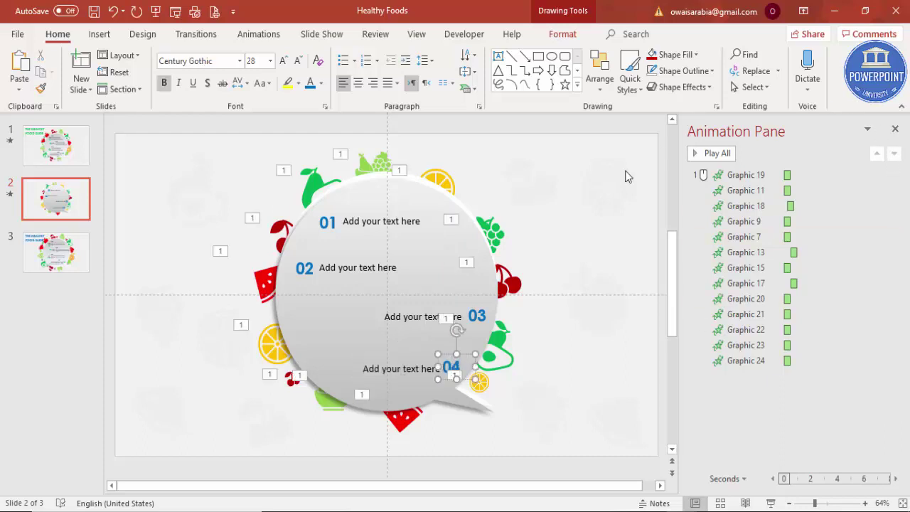
{"action": "left_click", "coordinate": [593, 186]}
Group each of the four numbers with its adjacent text box.
{"action": "left_click", "coordinate": [326, 217]}
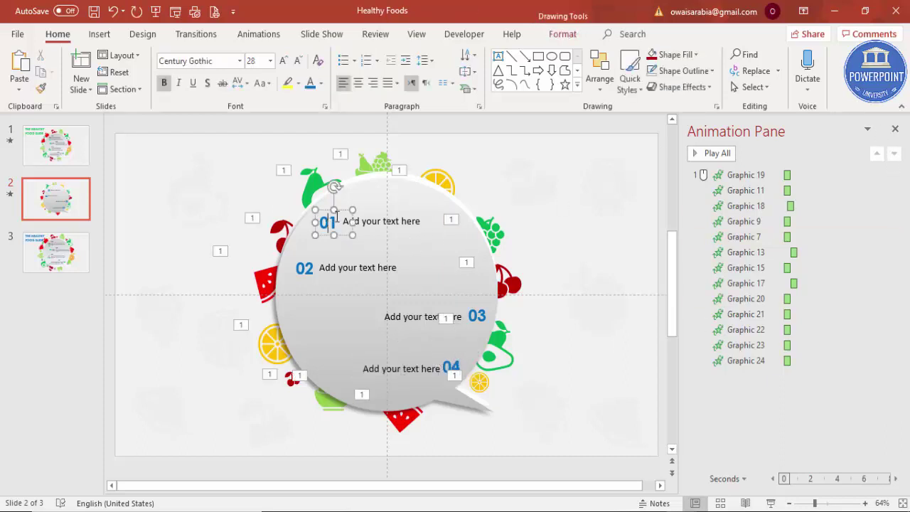
{"action": "left_click", "coordinate": [384, 223], "text": "shift"}
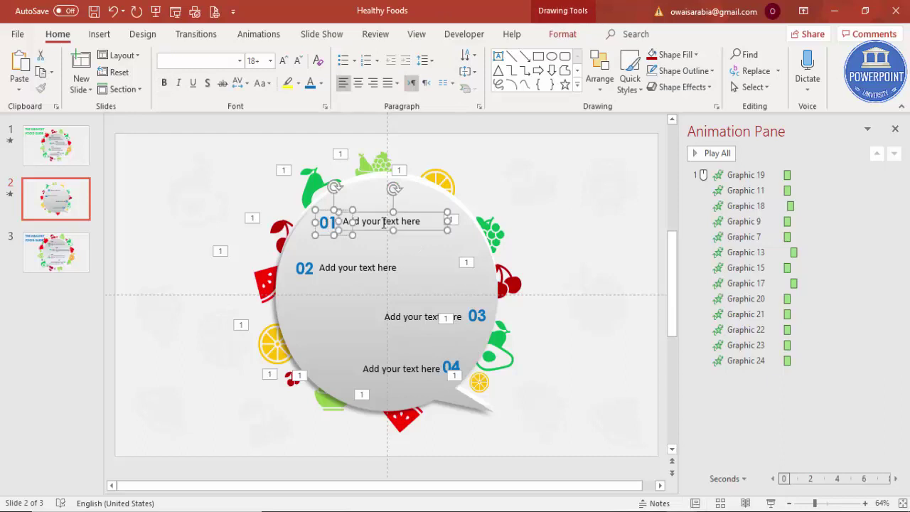
{"action": "key", "text": "ctrl+g"}
{"action": "left_click", "coordinate": [307, 275]}
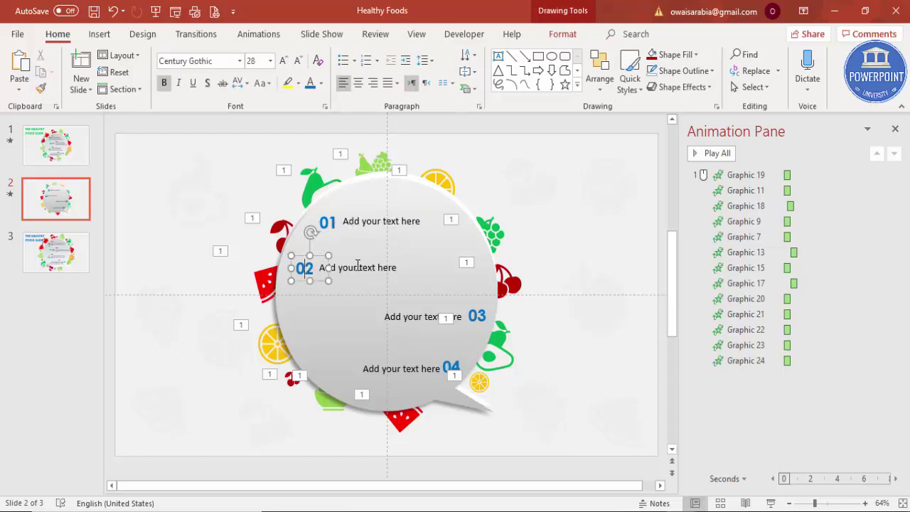
{"action": "left_click", "coordinate": [409, 266], "text": "shift"}
{"action": "key", "text": "ctrl+g"}
{"action": "left_click", "coordinate": [427, 313]}
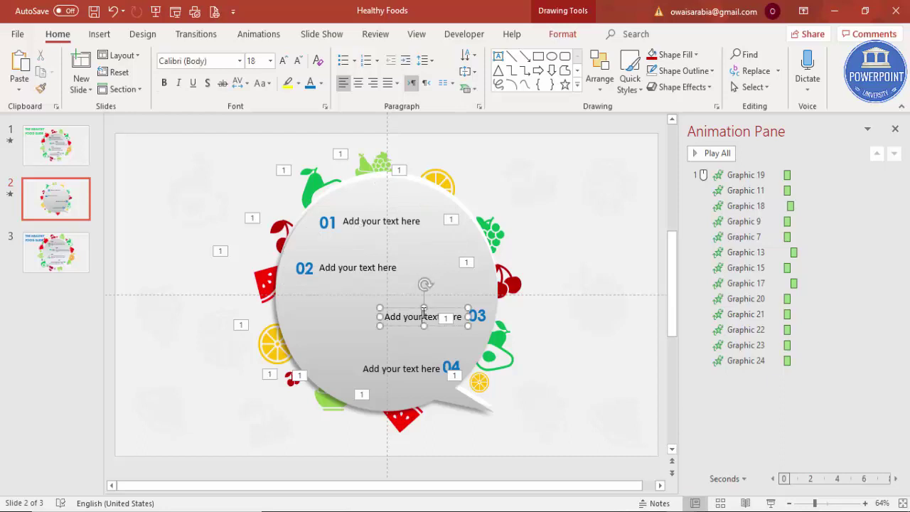
{"action": "left_click", "coordinate": [481, 317], "text": "shift"}
{"action": "key", "text": "ctrl+g"}
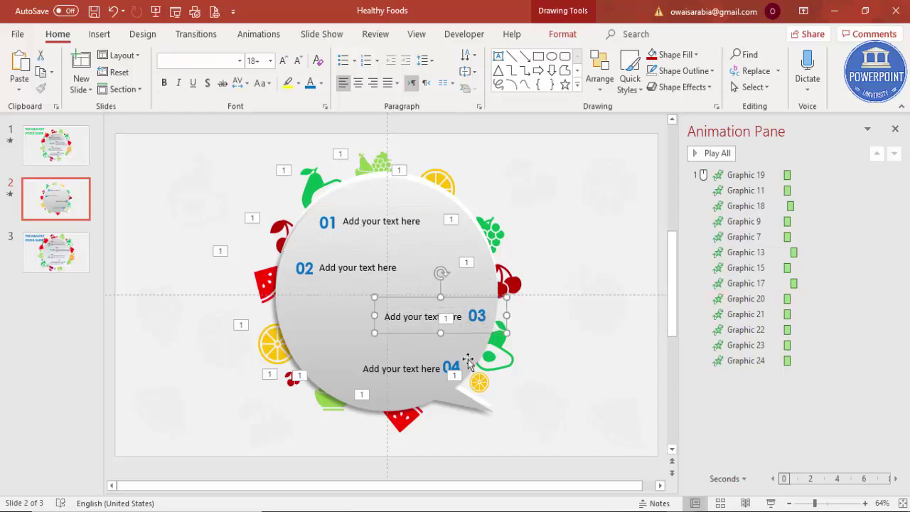
{"action": "left_click", "coordinate": [420, 371]}
{"action": "left_click", "coordinate": [452, 366], "text": "shift"}
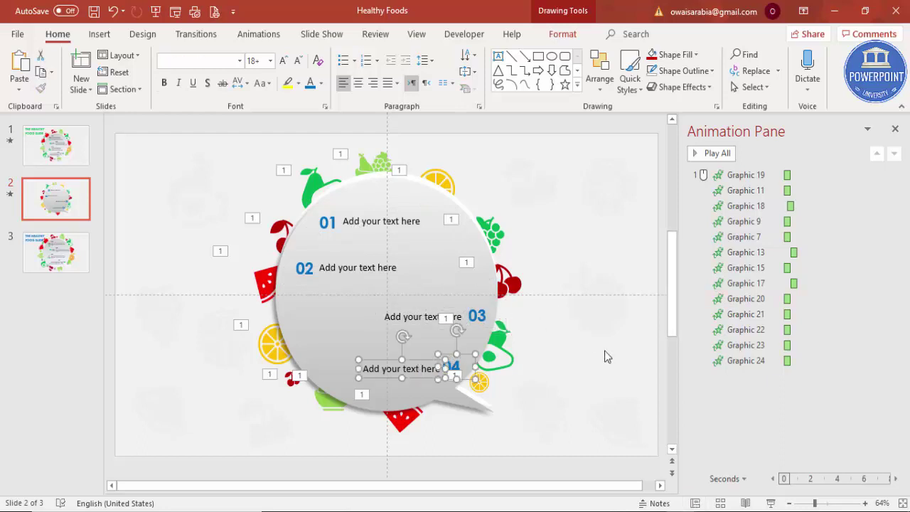
{"action": "key", "text": "ctrl+g"}
{"action": "left_click", "coordinate": [555, 291]}
Add a Stretch entrance animation to the 01 group with its direction set to From Left.
{"action": "left_click", "coordinate": [362, 220]}
{"action": "left_click", "coordinate": [360, 207], "text": "shift"}
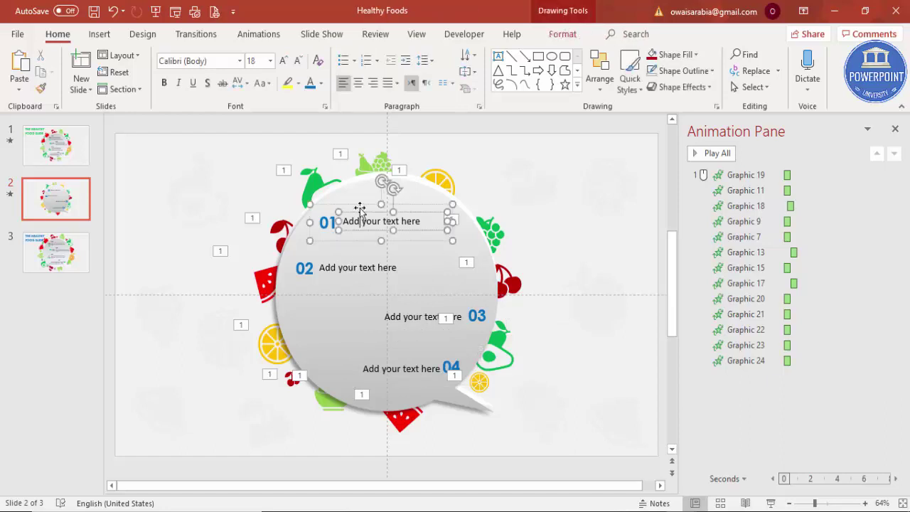
{"action": "key", "text": "ctrl+g"}
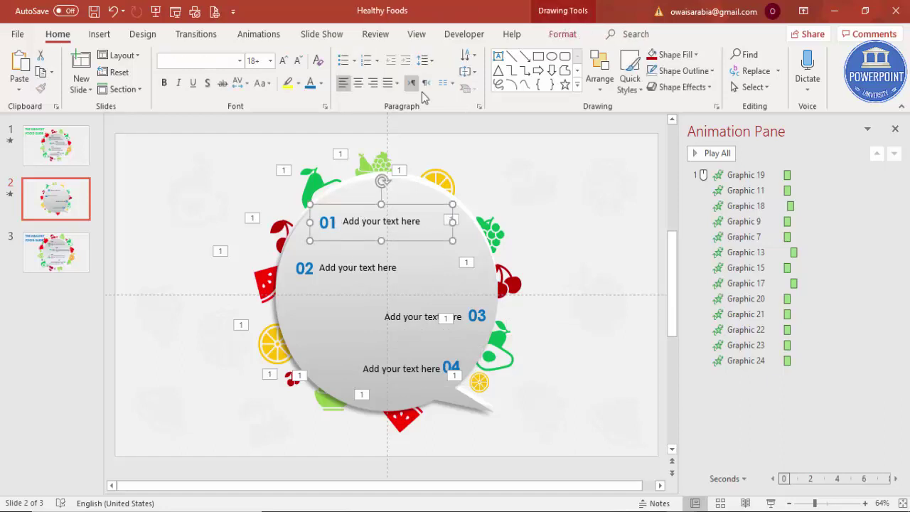
{"action": "left_click", "coordinate": [258, 34]}
{"action": "left_click", "coordinate": [569, 71]}
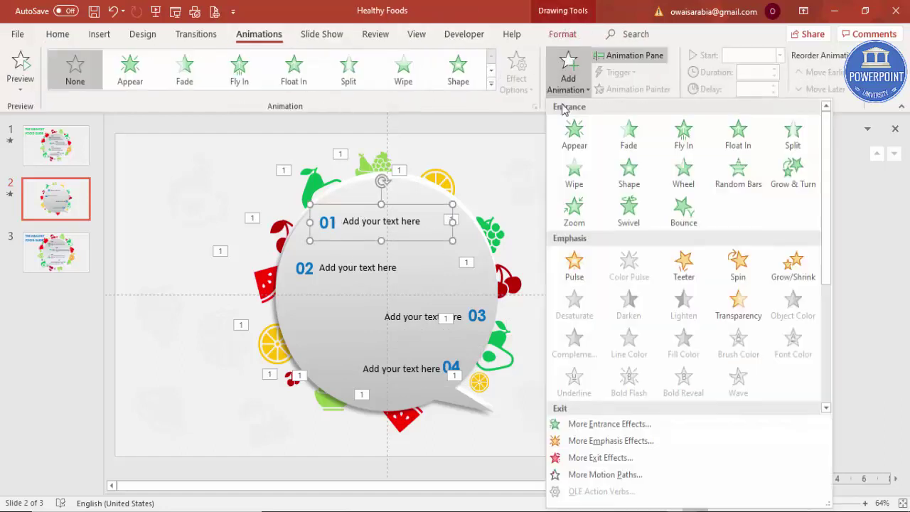
{"action": "scroll", "coordinate": [601, 320], "scroll_direction": "down", "scroll_amount": 5}
{"action": "left_click", "coordinate": [590, 424]}
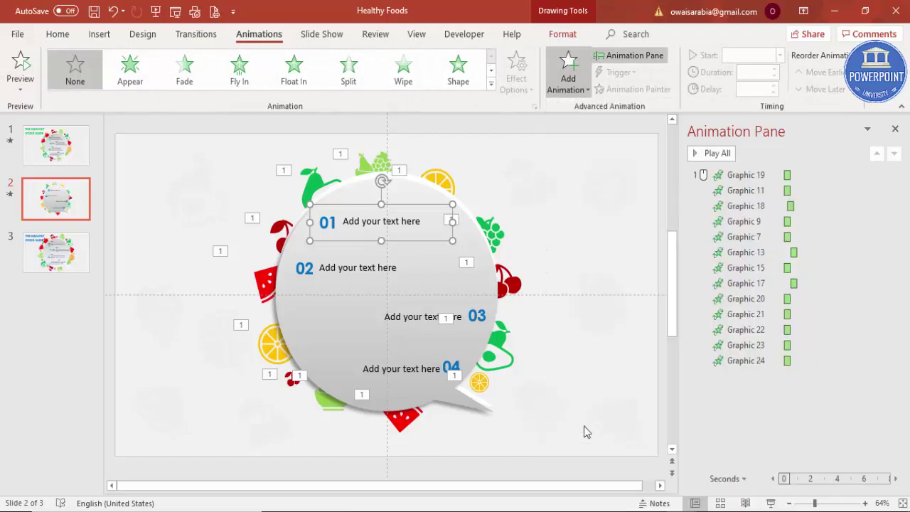
{"action": "left_click", "coordinate": [402, 375]}
{"action": "left_click", "coordinate": [459, 395]}
{"action": "left_click", "coordinate": [516, 79]}
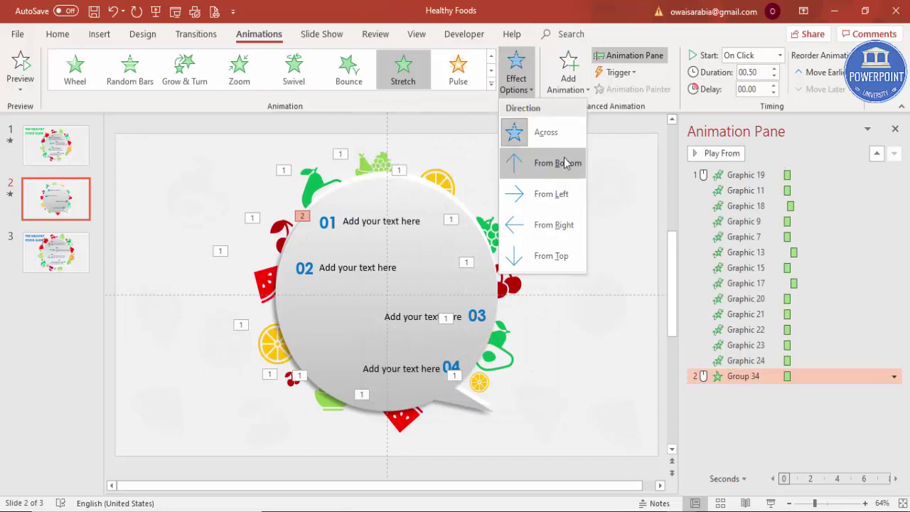
{"action": "left_click", "coordinate": [562, 203]}
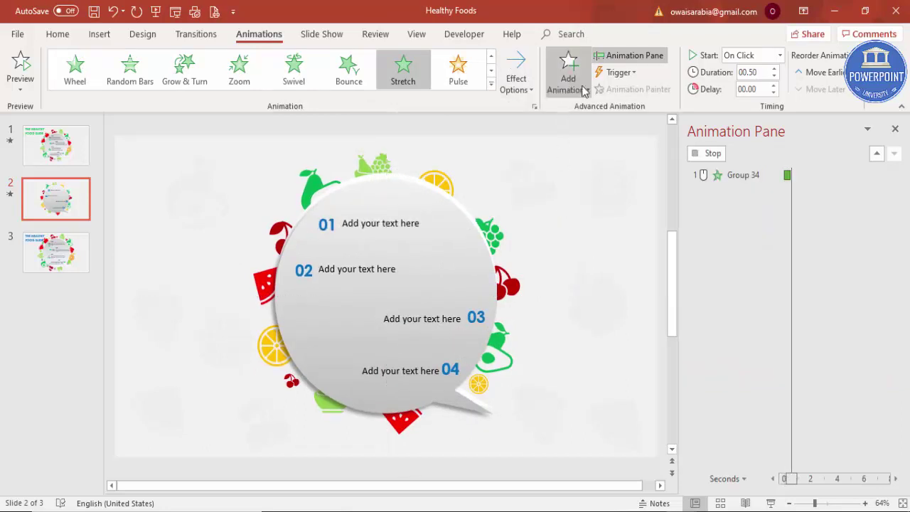
Copy the 01 group's Stretch animation to the 02 and 03 groups with Animation Painter.
{"action": "left_click", "coordinate": [381, 216]}
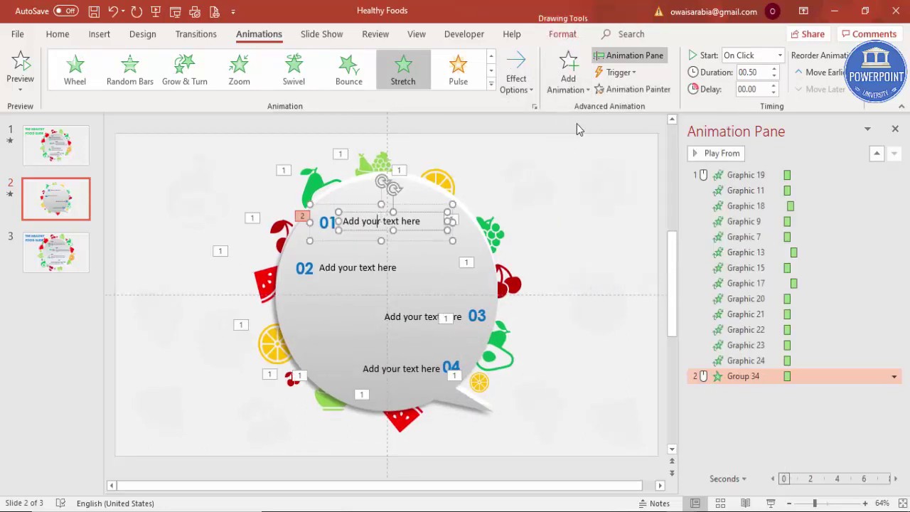
{"action": "left_click", "coordinate": [601, 90]}
{"action": "left_click", "coordinate": [308, 274]}
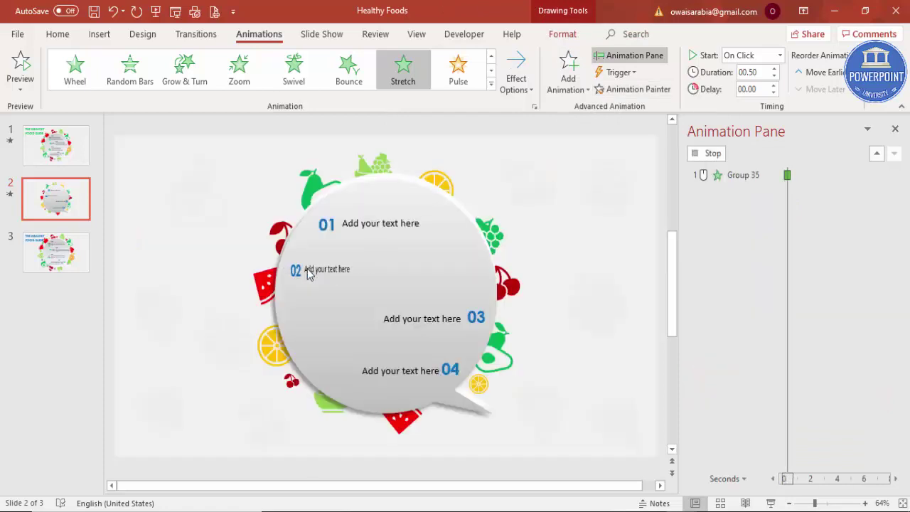
{"action": "left_click", "coordinate": [603, 90]}
{"action": "left_click", "coordinate": [421, 321]}
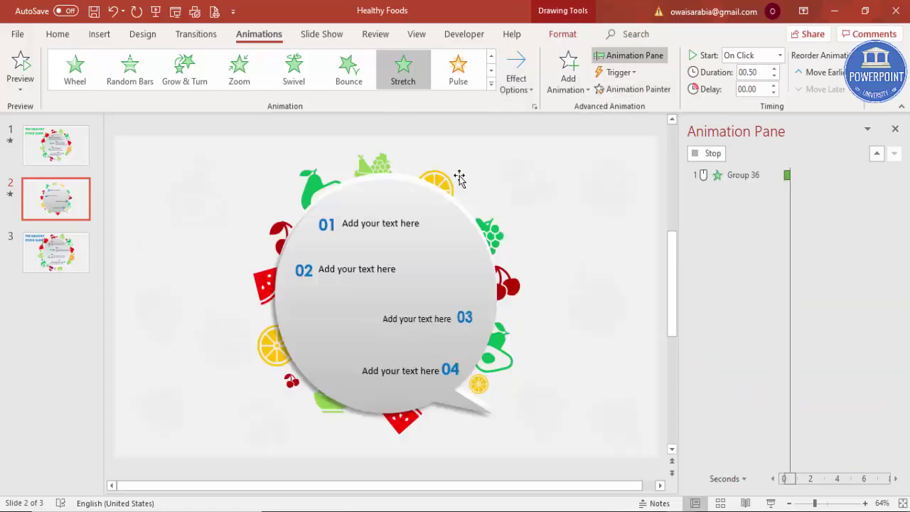
Set the 03 group's Stretch direction to From Right and copy that animation to the 04 group.
{"action": "left_click", "coordinate": [516, 80]}
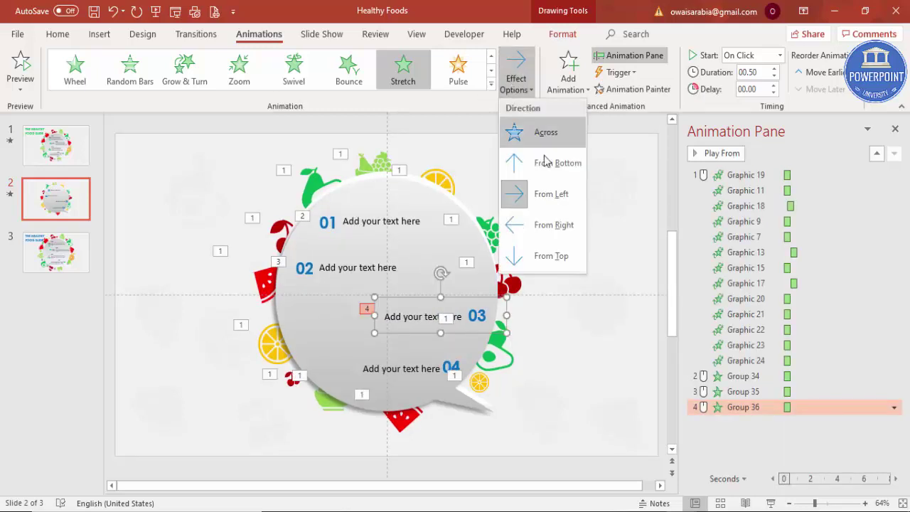
{"action": "left_click", "coordinate": [552, 225]}
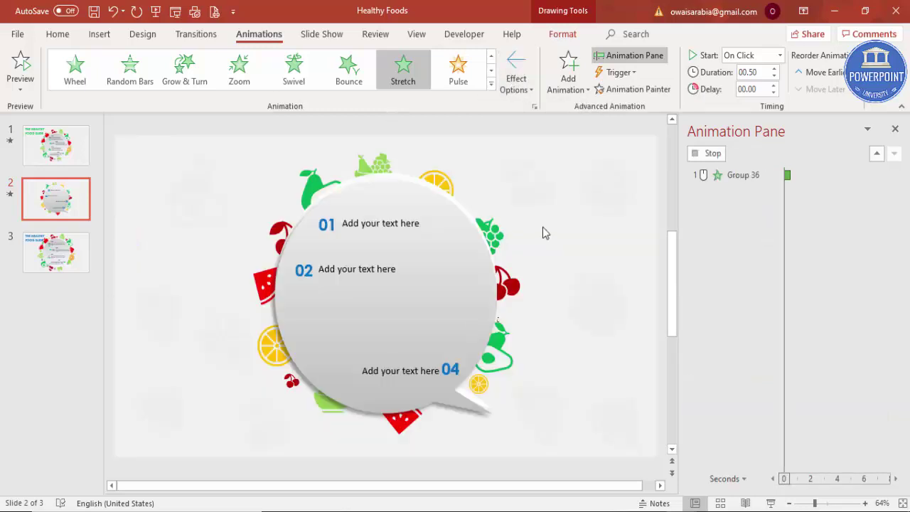
{"action": "left_click", "coordinate": [638, 89]}
{"action": "left_click", "coordinate": [367, 370]}
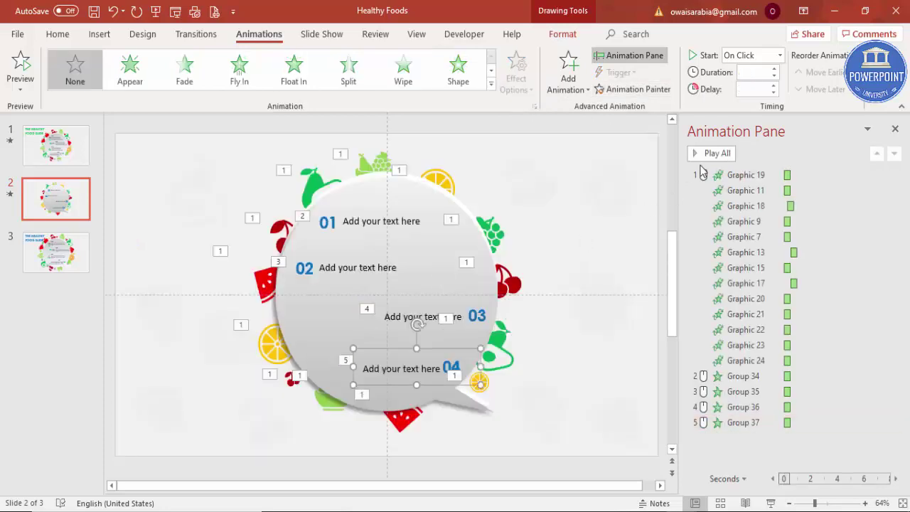
Preview the slide's full animation sequence of fruit icons and numbered text groups.
{"action": "left_click", "coordinate": [713, 153]}
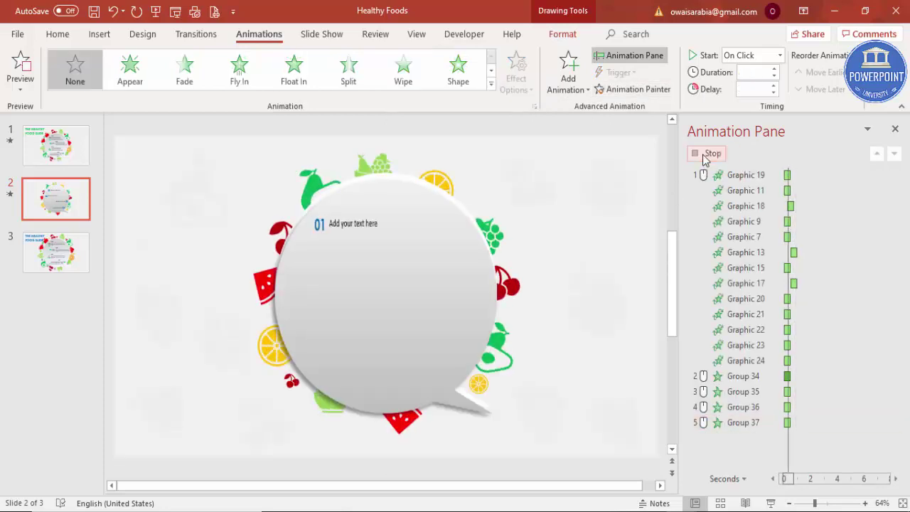